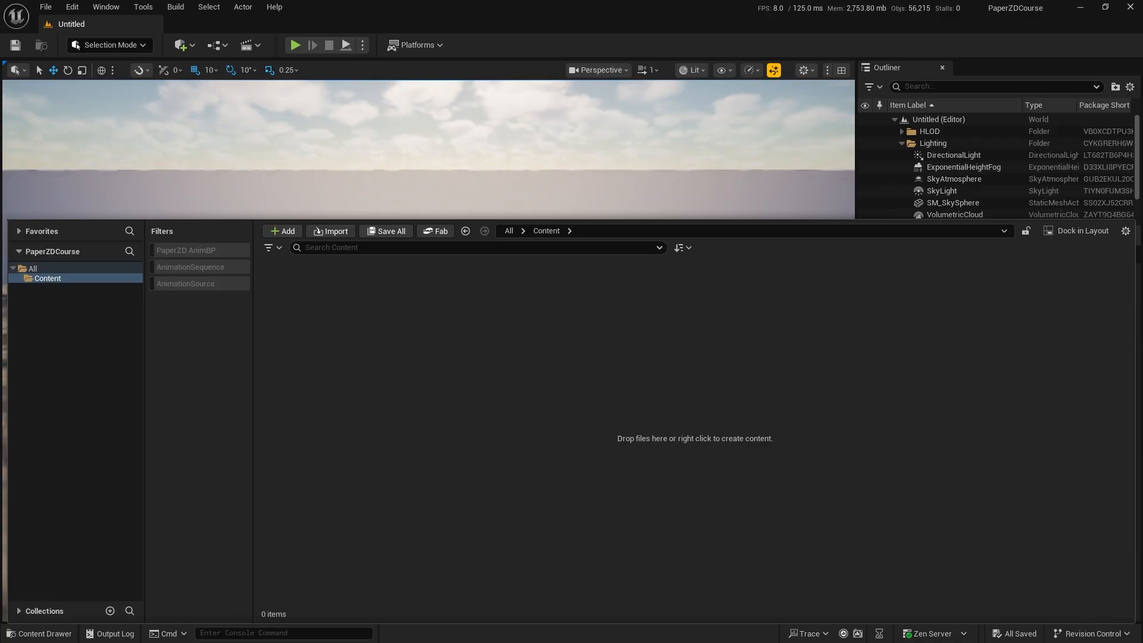
- Switch to the browser and open Pixel Frog's Tiny Swords asset pack page from the itch.io free assets listing
{"action": "key", "text": "alt+Tab"}
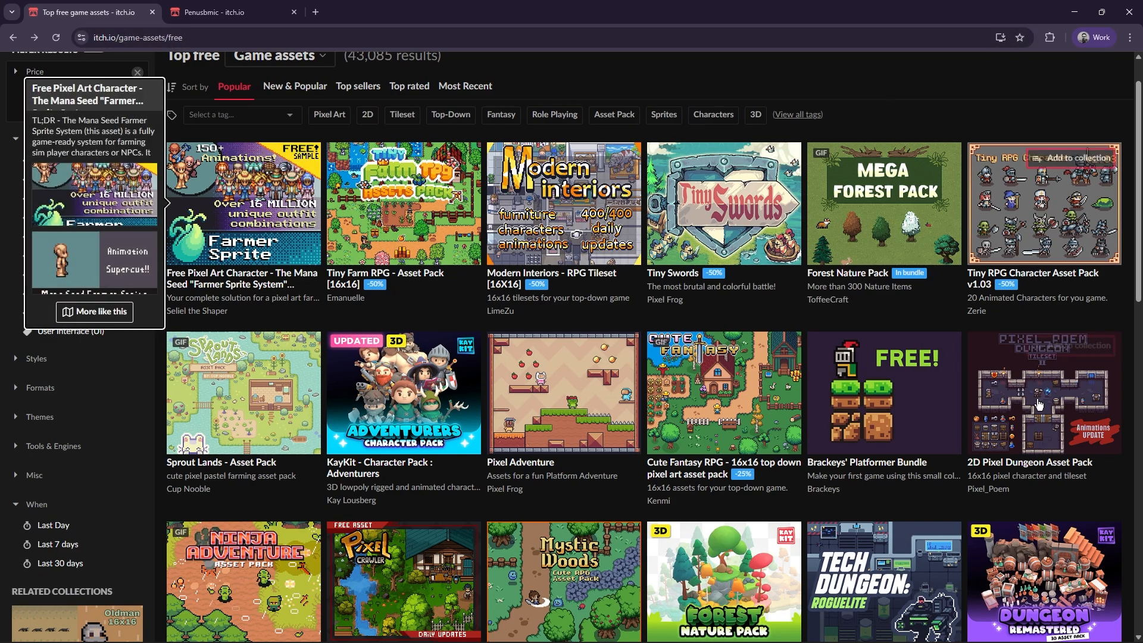
{"action": "mouse_move", "coordinate": [1115, 383]}
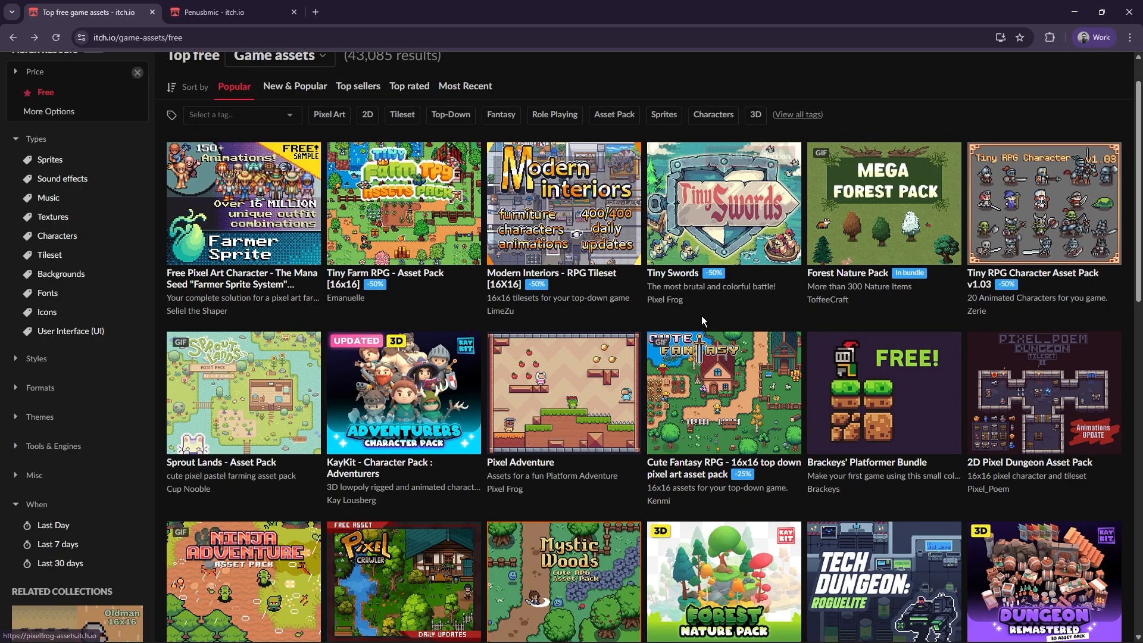
{"action": "left_click", "coordinate": [672, 306]}
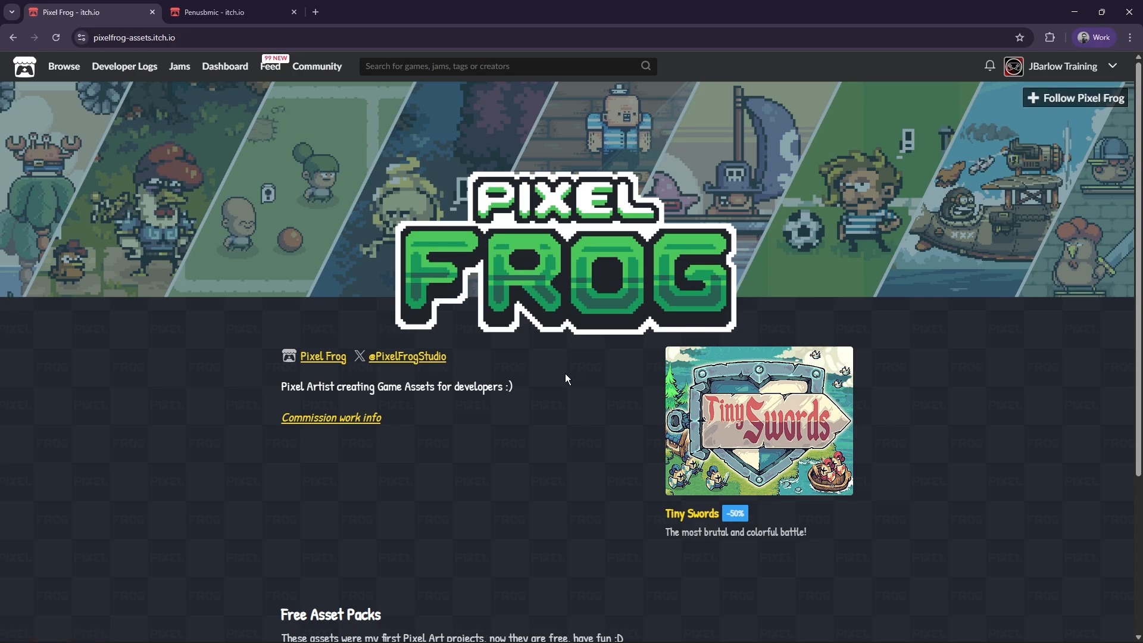
{"action": "scroll", "coordinate": [565, 375], "scroll_direction": "down", "scroll_amount": 4}
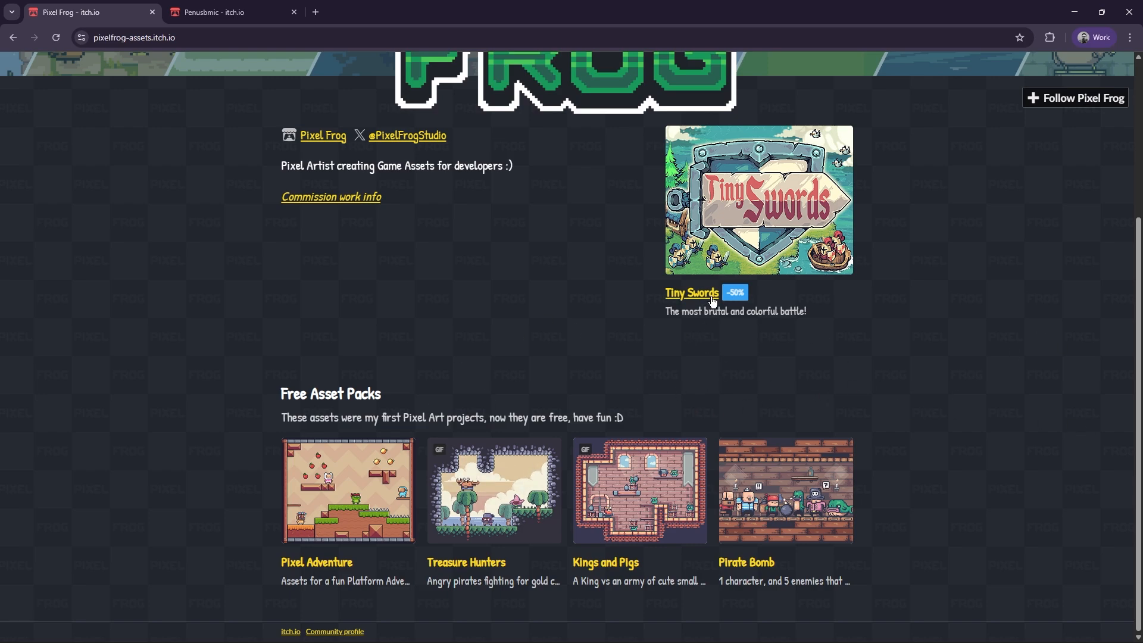
{"action": "left_click", "coordinate": [692, 292]}
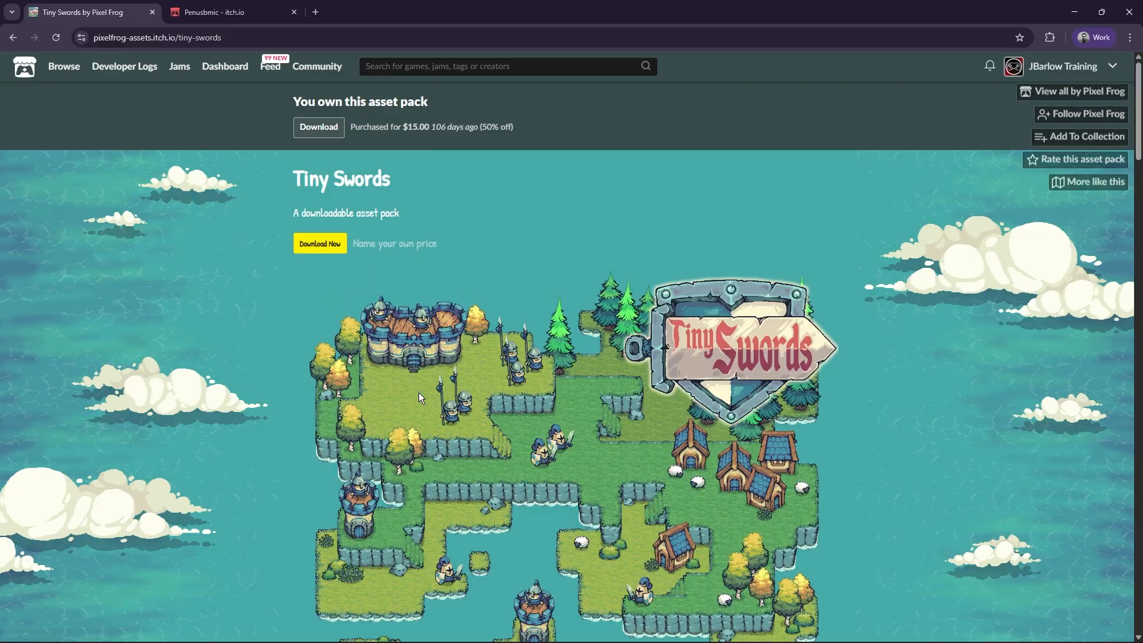
- Examine the Tiny Swords page for its units, buildings, colors, Enemy Pack, formats, tilemap grid, animation speed and license
{"action": "scroll", "coordinate": [501, 416], "scroll_direction": "down", "scroll_amount": 5}
{"action": "scroll", "coordinate": [501, 415], "scroll_direction": "down", "scroll_amount": 5}
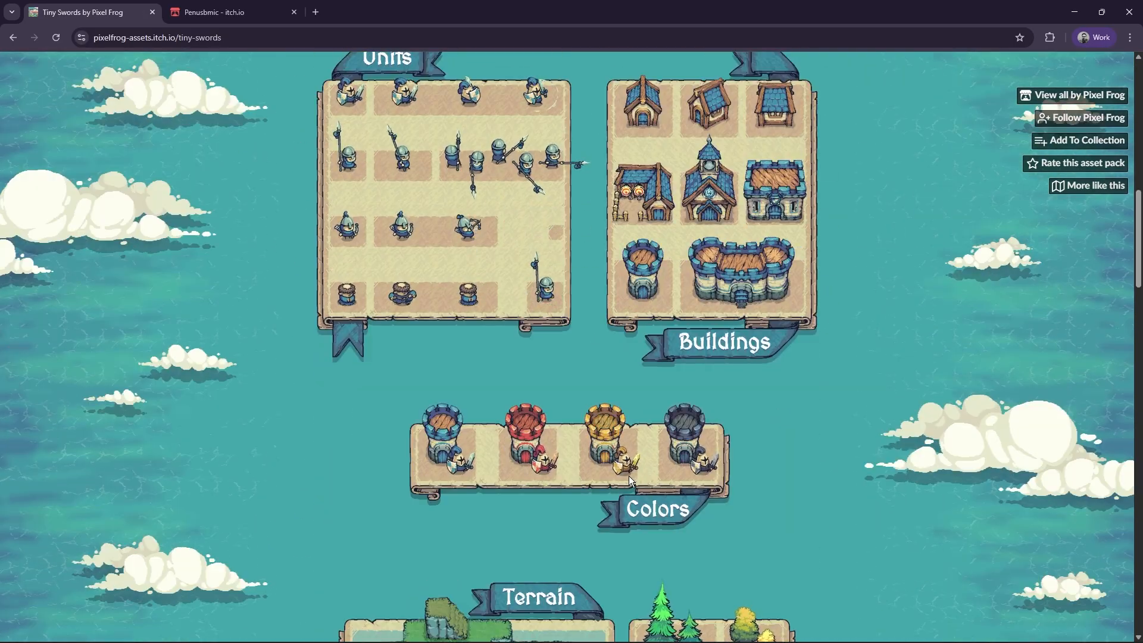
{"action": "scroll", "coordinate": [802, 487], "scroll_direction": "down", "scroll_amount": 5}
{"action": "scroll", "coordinate": [802, 438], "scroll_direction": "down", "scroll_amount": 5}
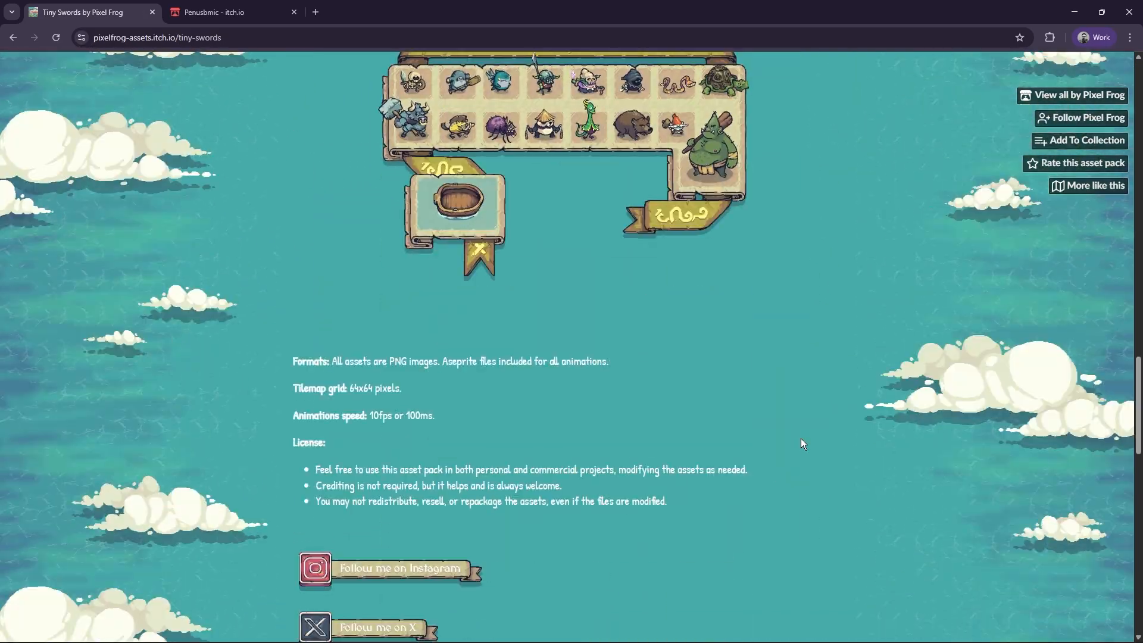
{"action": "scroll", "coordinate": [722, 383], "scroll_direction": "up", "scroll_amount": 4}
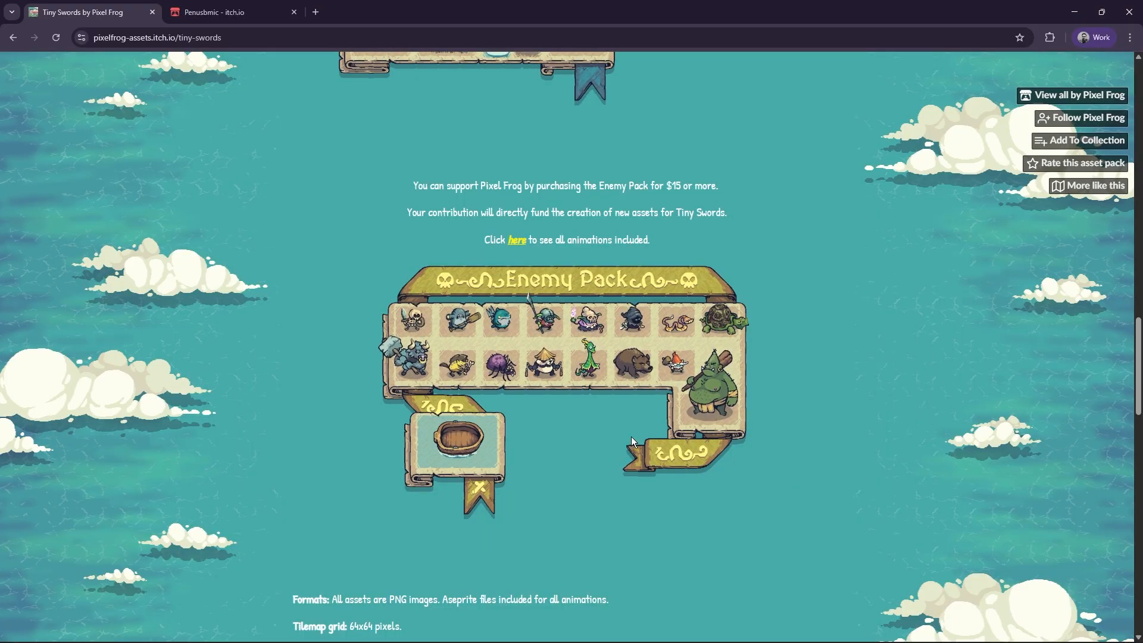
{"action": "scroll", "coordinate": [782, 457], "scroll_direction": "down", "scroll_amount": 3}
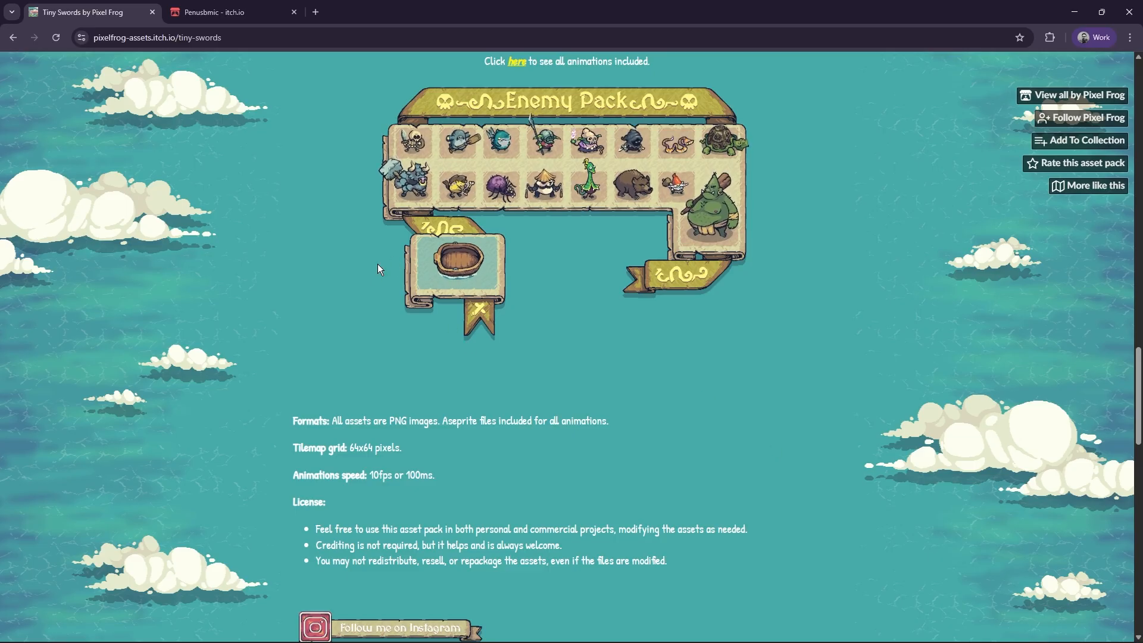
- Browse Penusbmic's itch.io page for its recent releases, STRANDED series and DARK series packs
{"action": "left_click", "coordinate": [220, 12]}
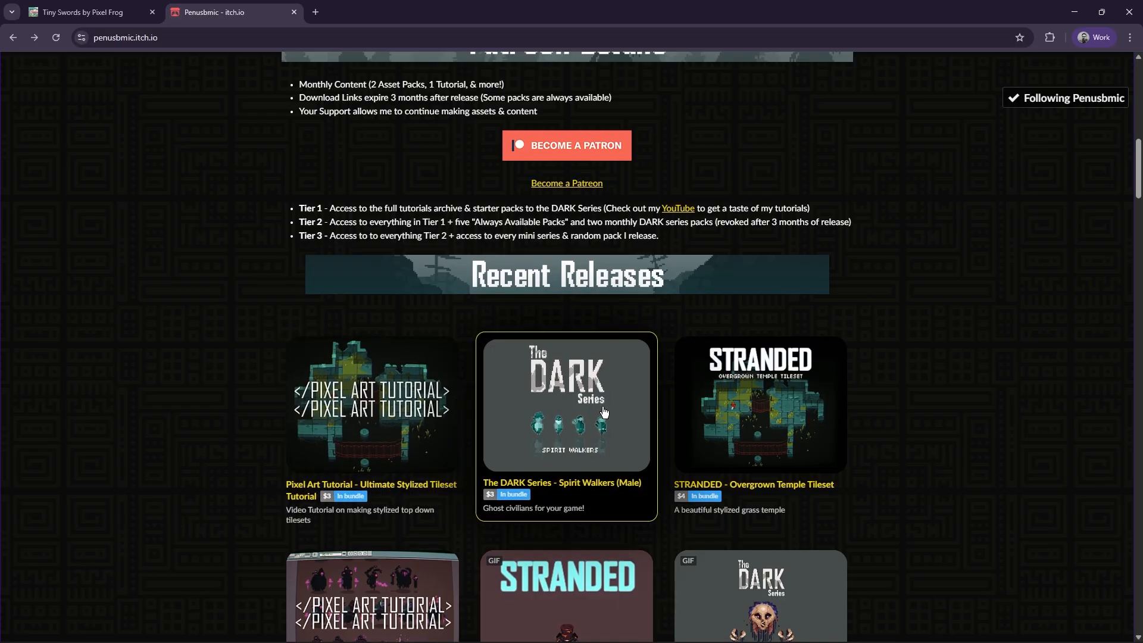
{"action": "scroll", "coordinate": [466, 330], "scroll_direction": "down", "scroll_amount": 5}
{"action": "scroll", "coordinate": [906, 500], "scroll_direction": "down", "scroll_amount": 6}
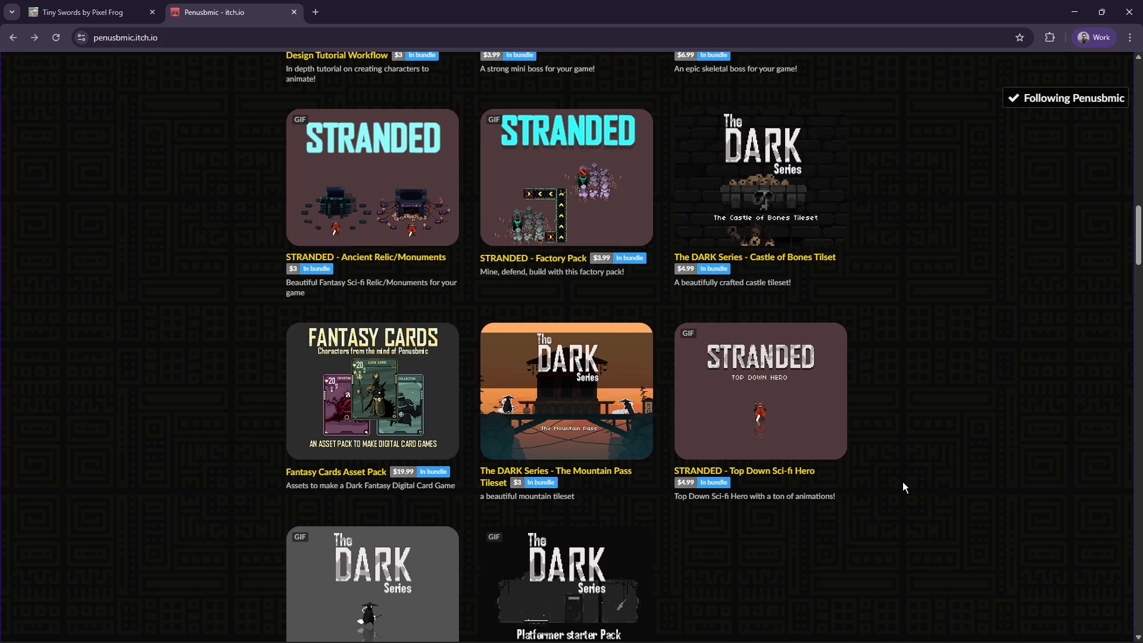
{"action": "scroll", "coordinate": [931, 434], "scroll_direction": "down", "scroll_amount": 6}
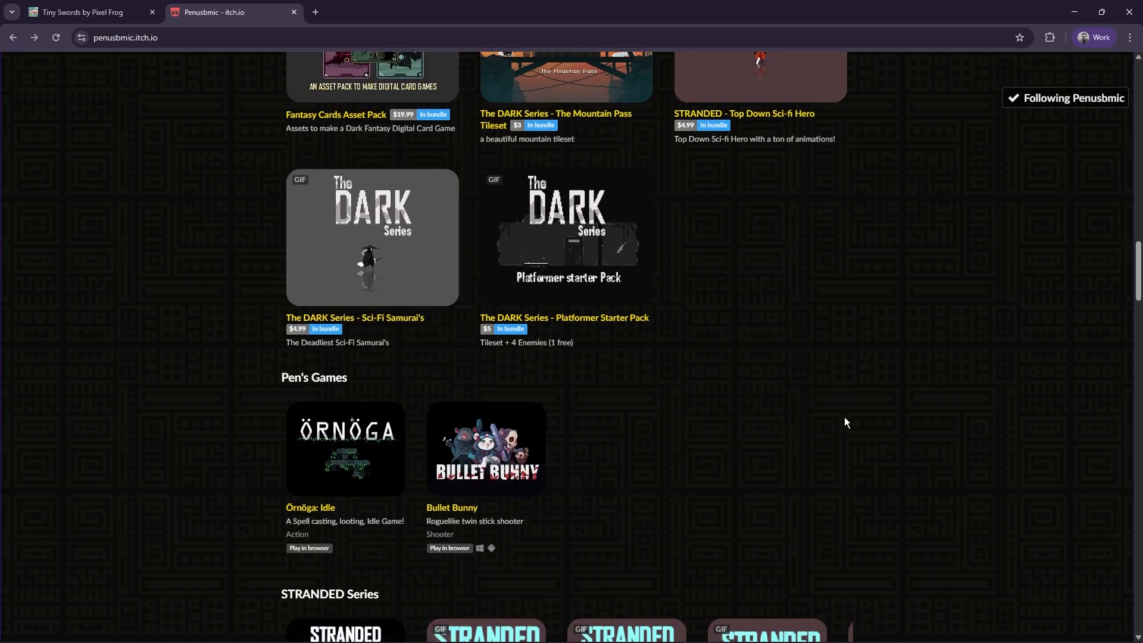
{"action": "scroll", "coordinate": [931, 417], "scroll_direction": "down", "scroll_amount": 6}
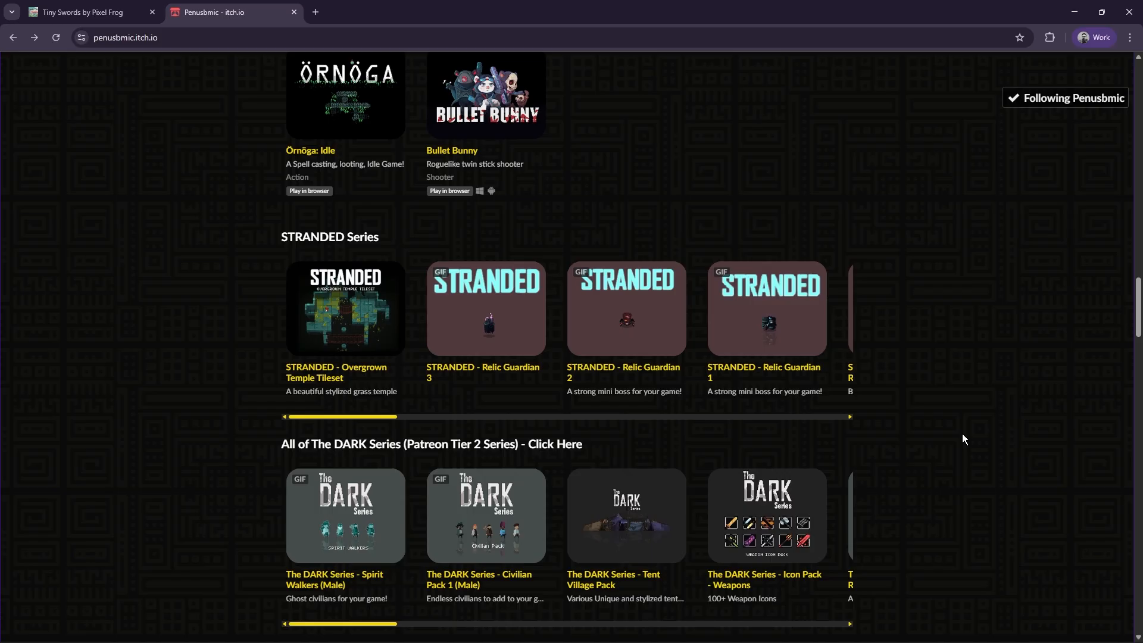
{"action": "scroll", "coordinate": [982, 346], "scroll_direction": "up", "scroll_amount": 12}
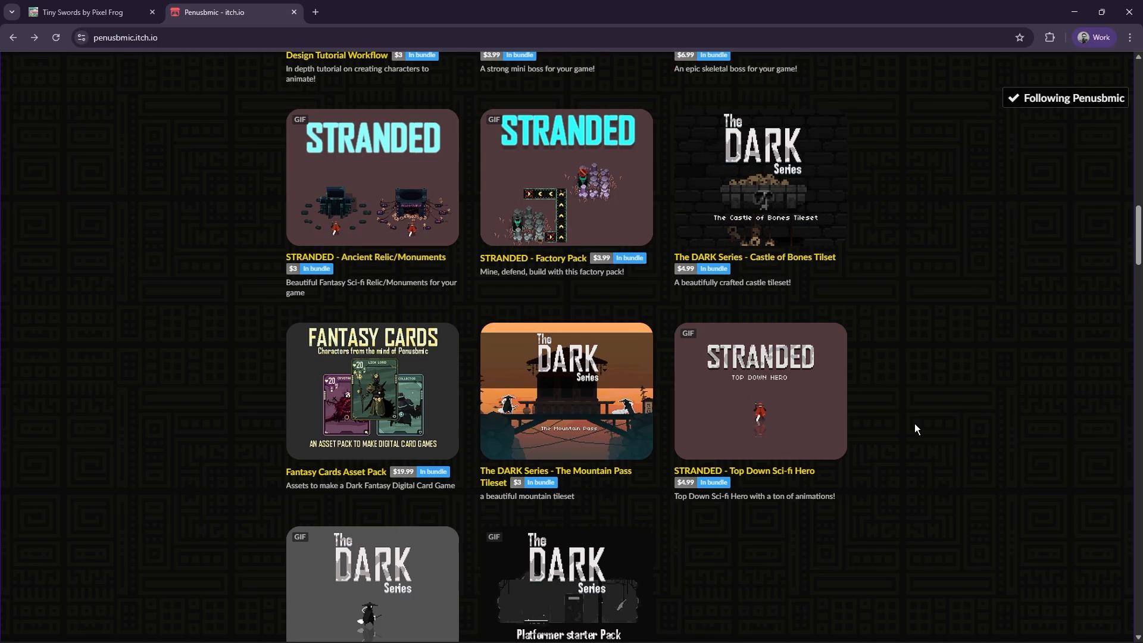
- Open the STRANDED - Top Down Sci-fi Hero page, check its purchase details and enlarge the animation preview
{"action": "left_click", "coordinate": [750, 375]}
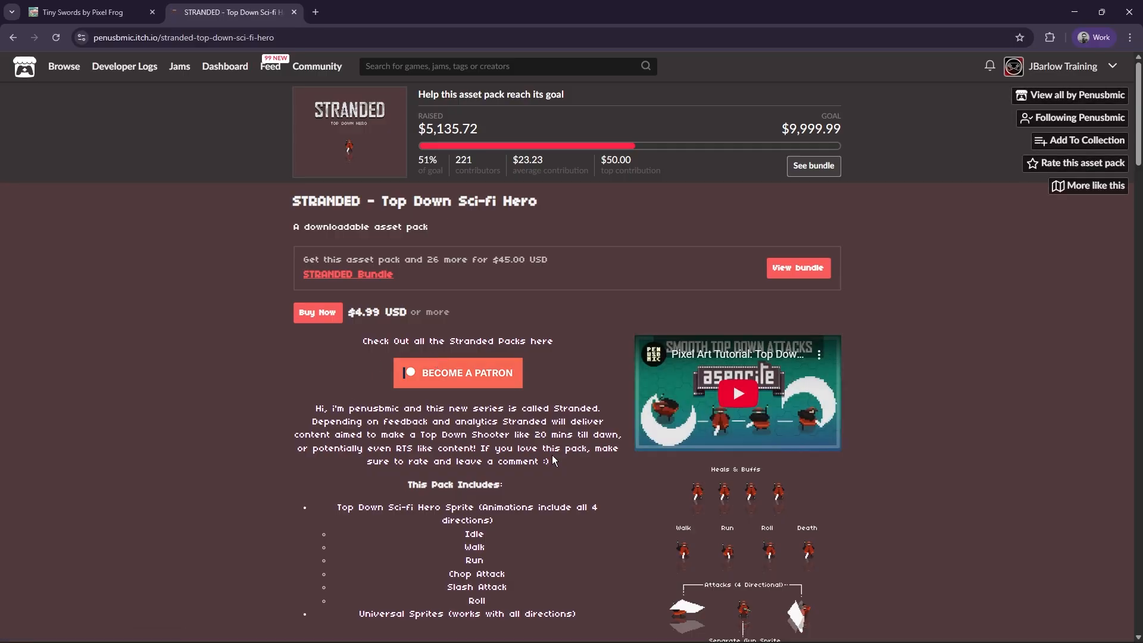
{"action": "scroll", "coordinate": [552, 455], "scroll_direction": "down", "scroll_amount": 10}
{"action": "scroll", "coordinate": [581, 472], "scroll_direction": "down", "scroll_amount": 5}
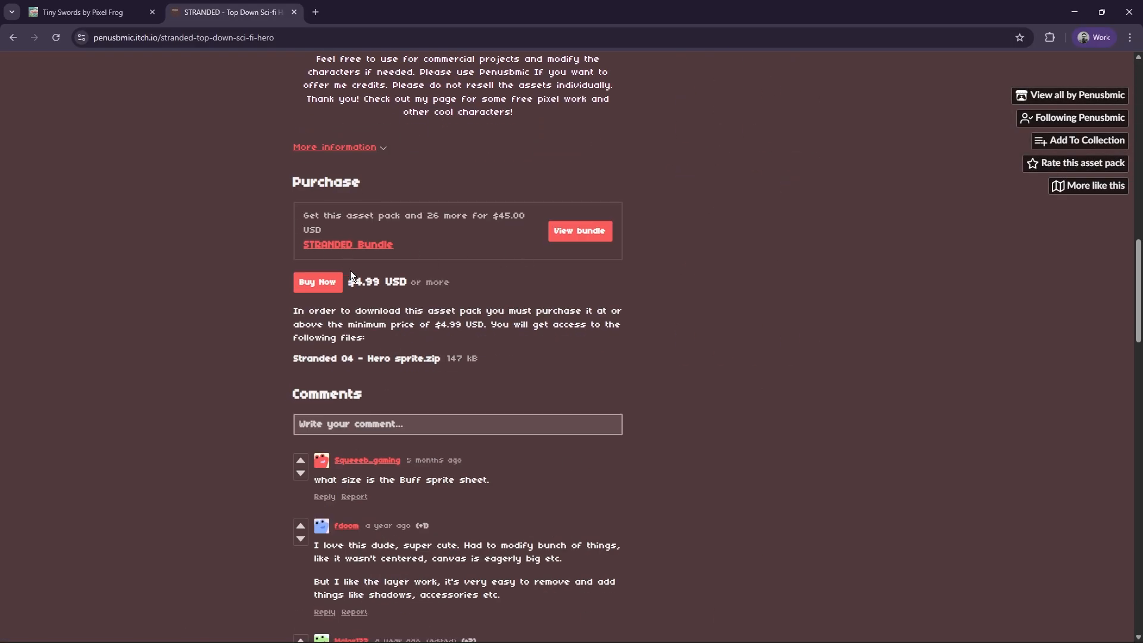
{"action": "scroll", "coordinate": [725, 358], "scroll_direction": "up", "scroll_amount": 12}
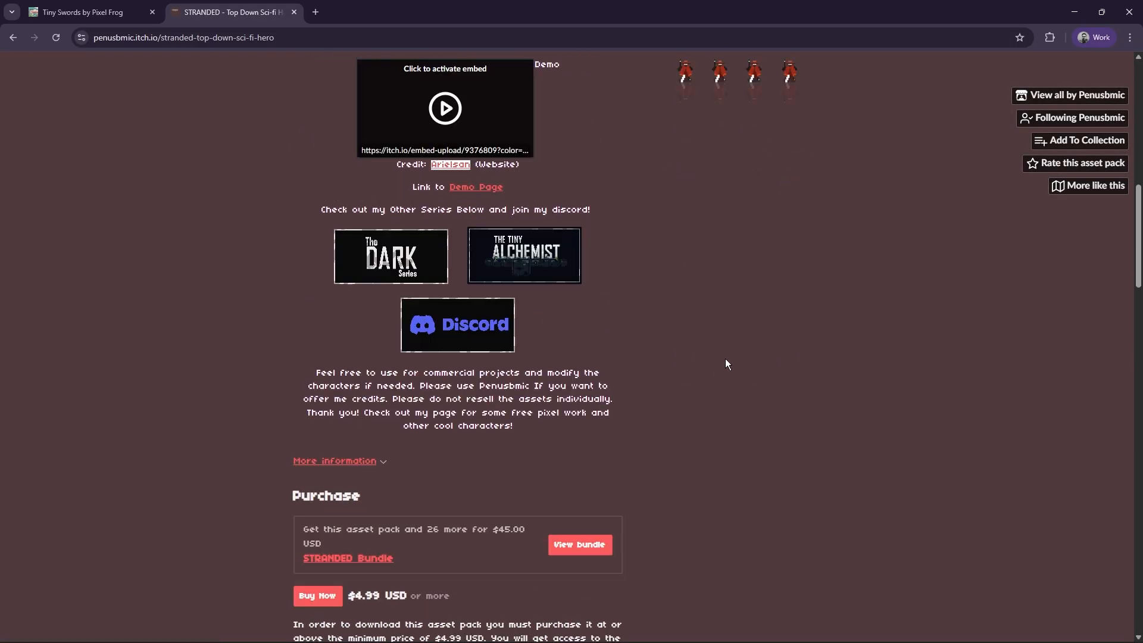
{"action": "scroll", "coordinate": [842, 346], "scroll_direction": "up", "scroll_amount": 4}
{"action": "left_click", "coordinate": [801, 435]}
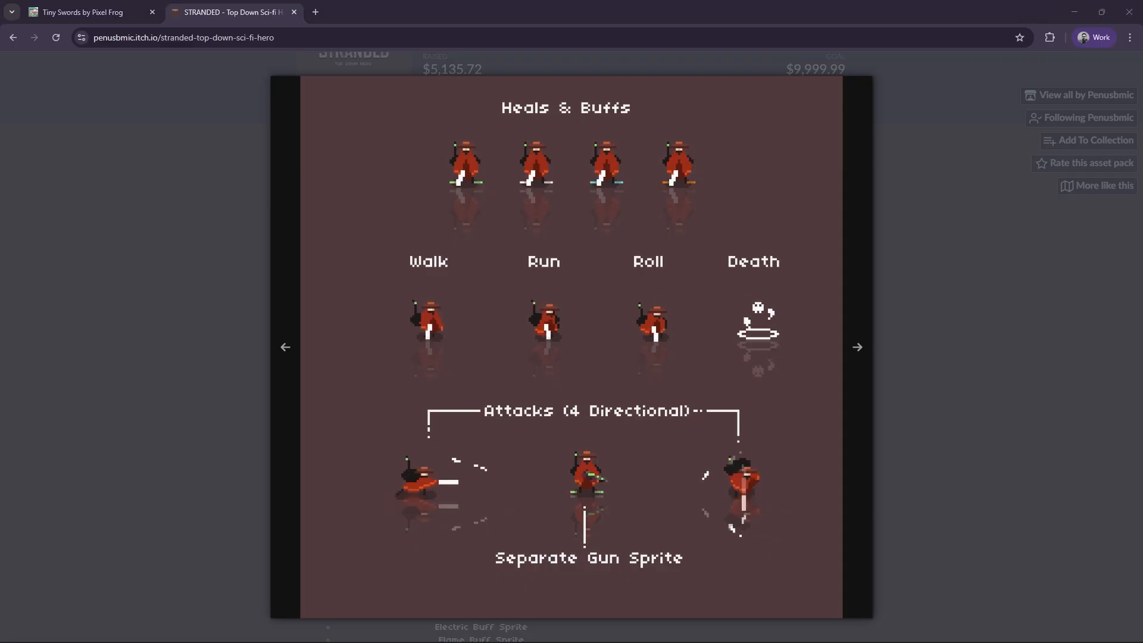
- Bring up the Blue Units Warrior folder and inspect the Warrior_Attack1 sprite sheet in the image viewer
{"action": "left_click_drag", "start_coordinate": [1142, 77], "coordinate": [623, 113]}
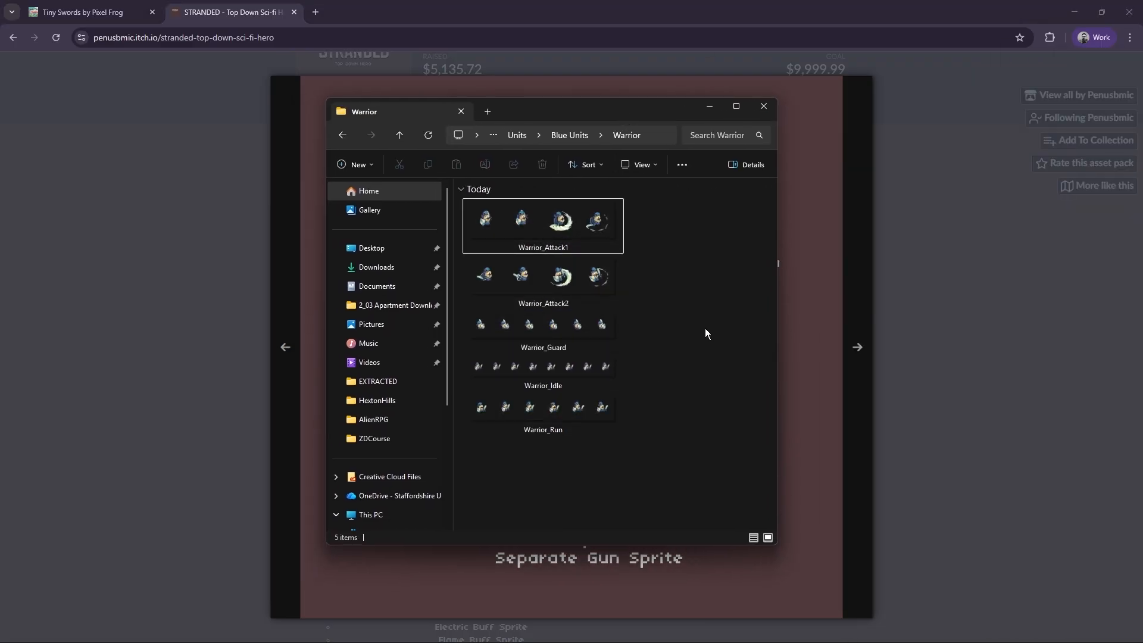
{"action": "mouse_move", "coordinate": [486, 223]}
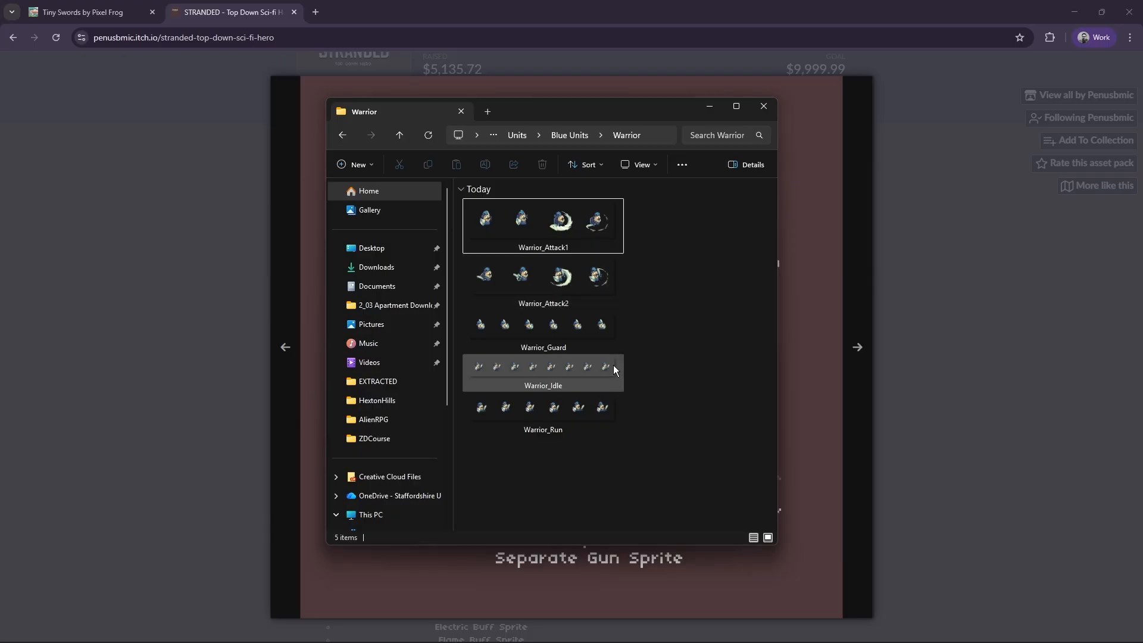
{"action": "double_click", "coordinate": [537, 226]}
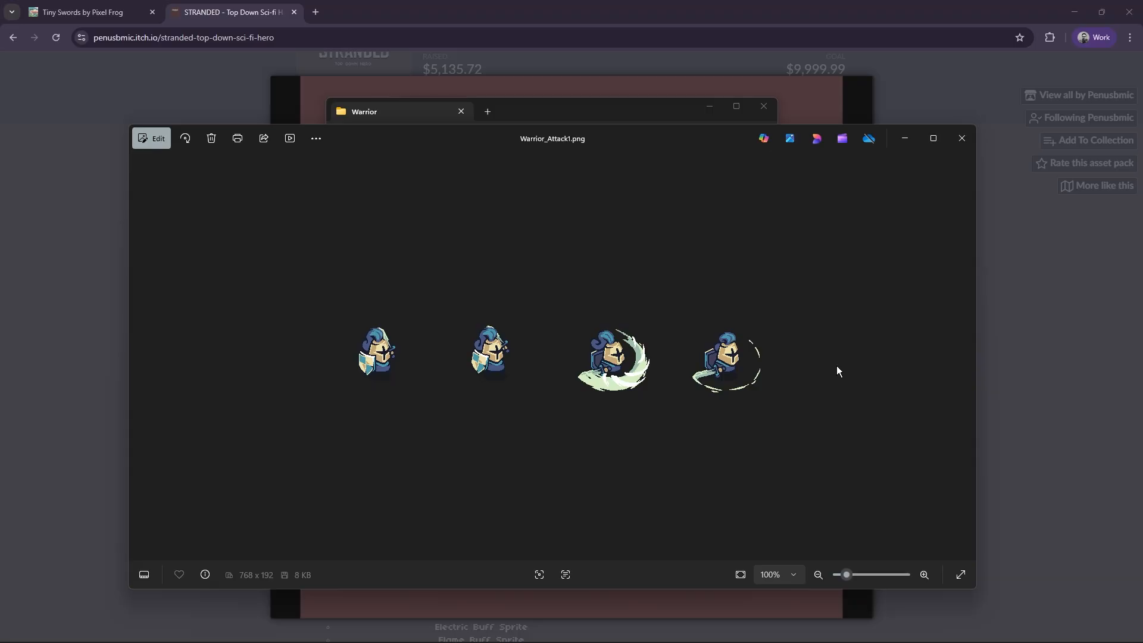
{"action": "left_click", "coordinate": [962, 139]}
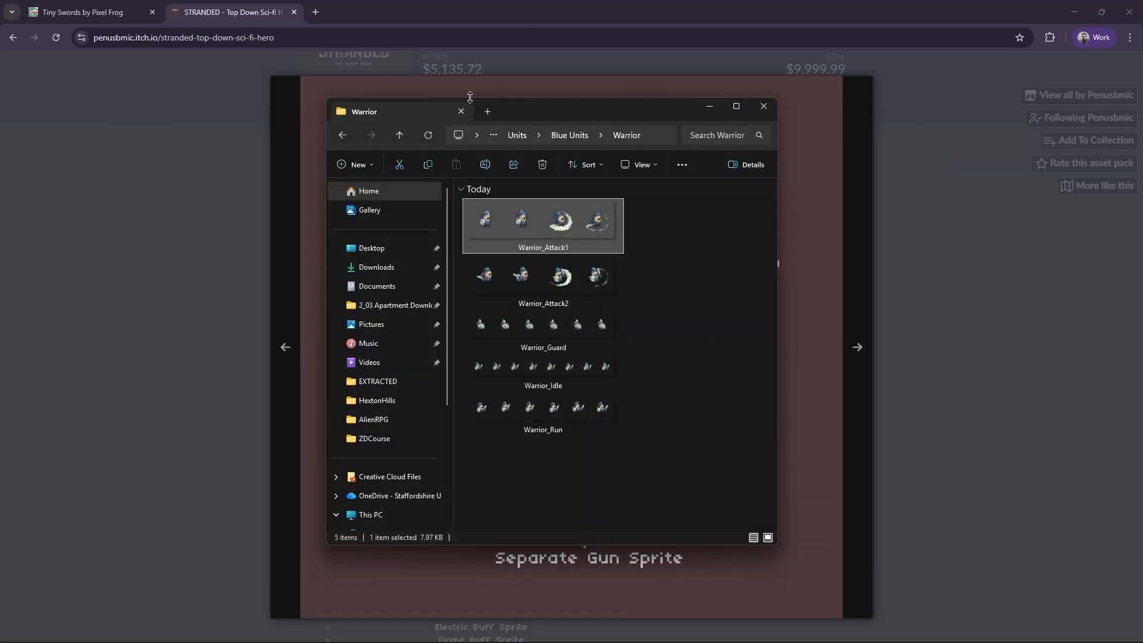
- Switch to Unreal Editor and import all five Warrior sprite sheets from the Warrior folder into the project's Content folder
{"action": "key", "text": "alt+F4"}
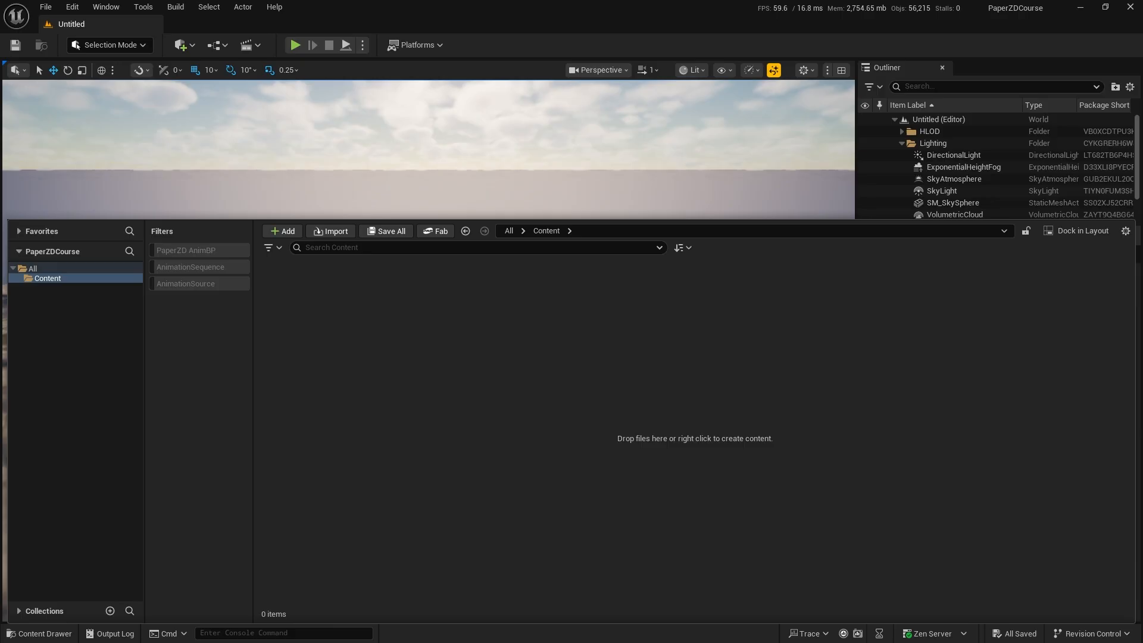
{"action": "key", "text": "alt+Tab"}
{"action": "left_click_drag", "start_coordinate": [753, 123], "coordinate": [820, 120]}
{"action": "left_click", "coordinate": [790, 226]}
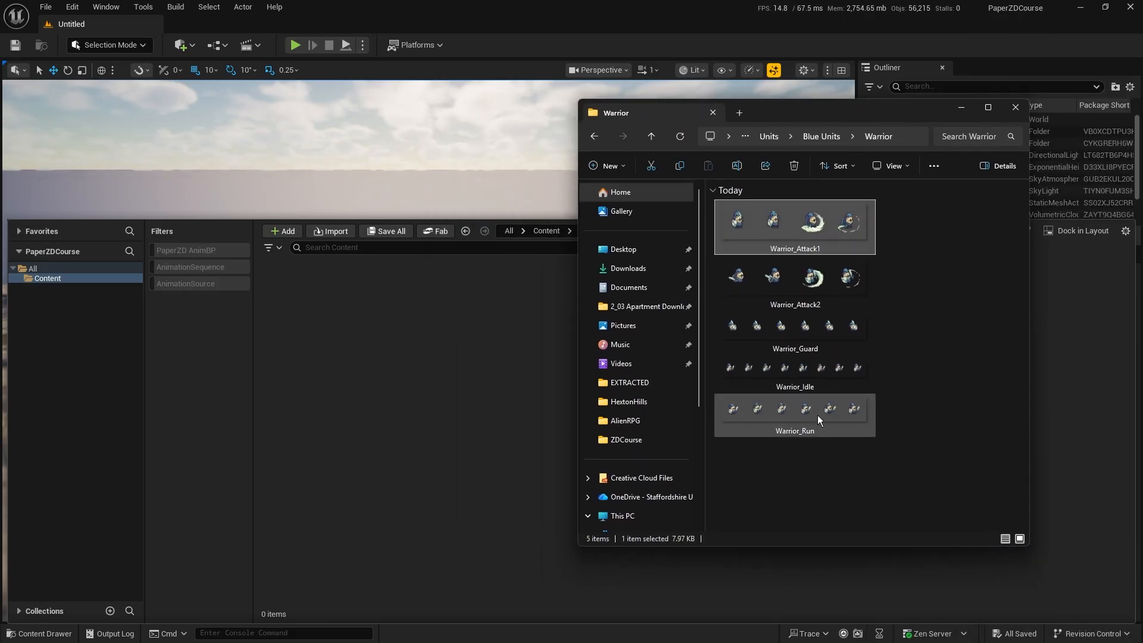
{"action": "left_click", "coordinate": [817, 415], "text": "shift"}
{"action": "left_click_drag", "start_coordinate": [792, 219], "coordinate": [355, 327]}
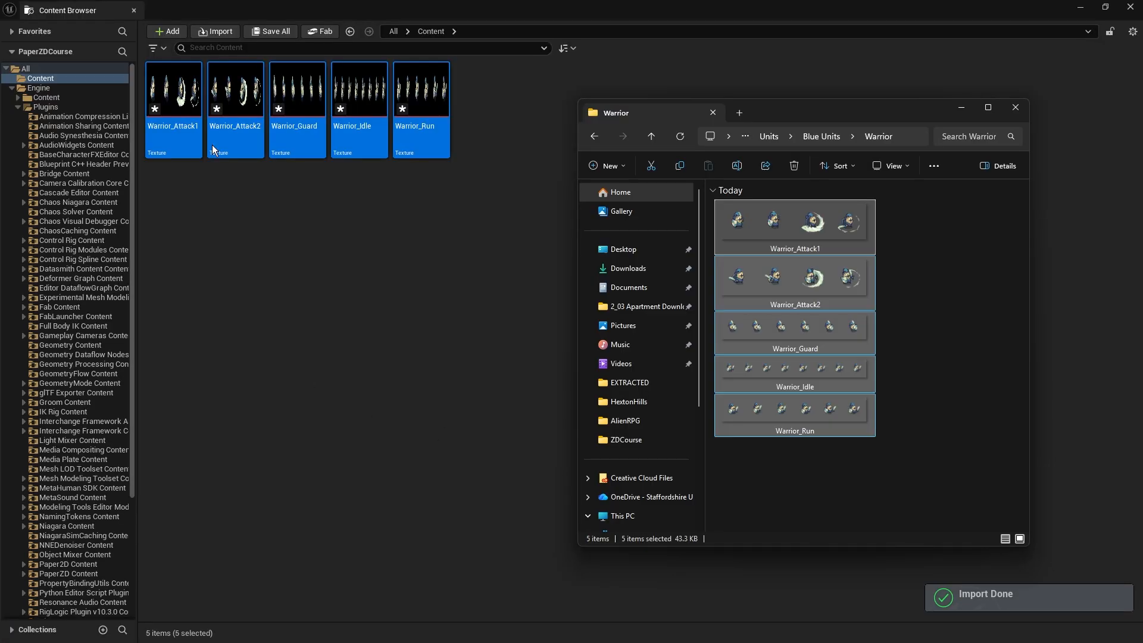
{"action": "left_click", "coordinate": [134, 10]}
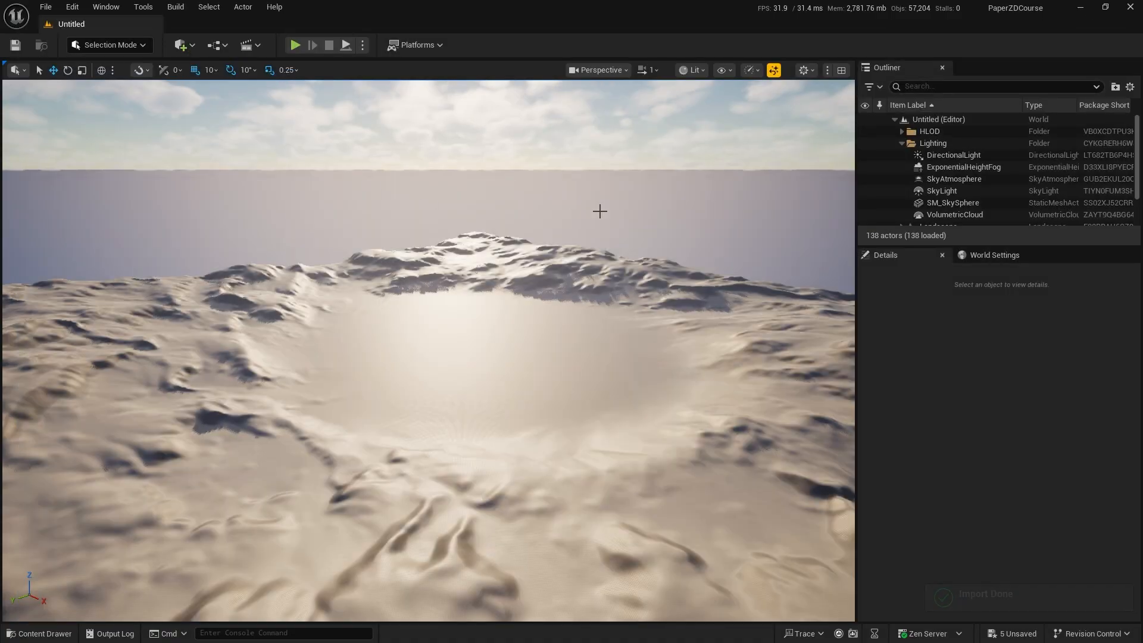
- View the imported Warrior_Attack1 texture in its own editor window and close that window
{"action": "left_click", "coordinate": [39, 633]}
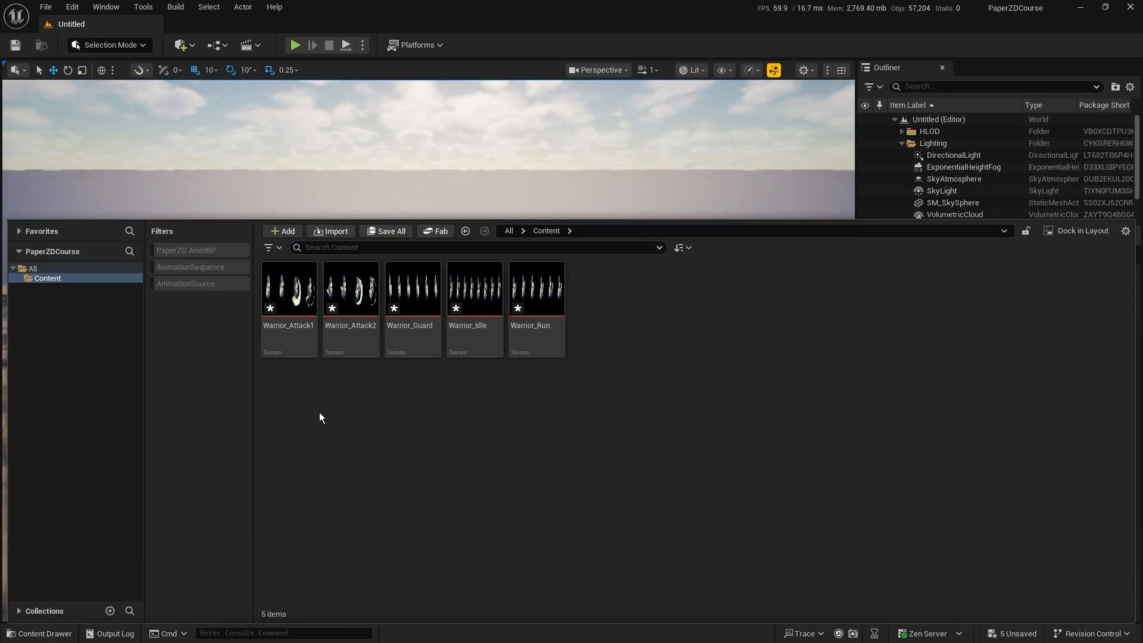
{"action": "left_click", "coordinate": [307, 305]}
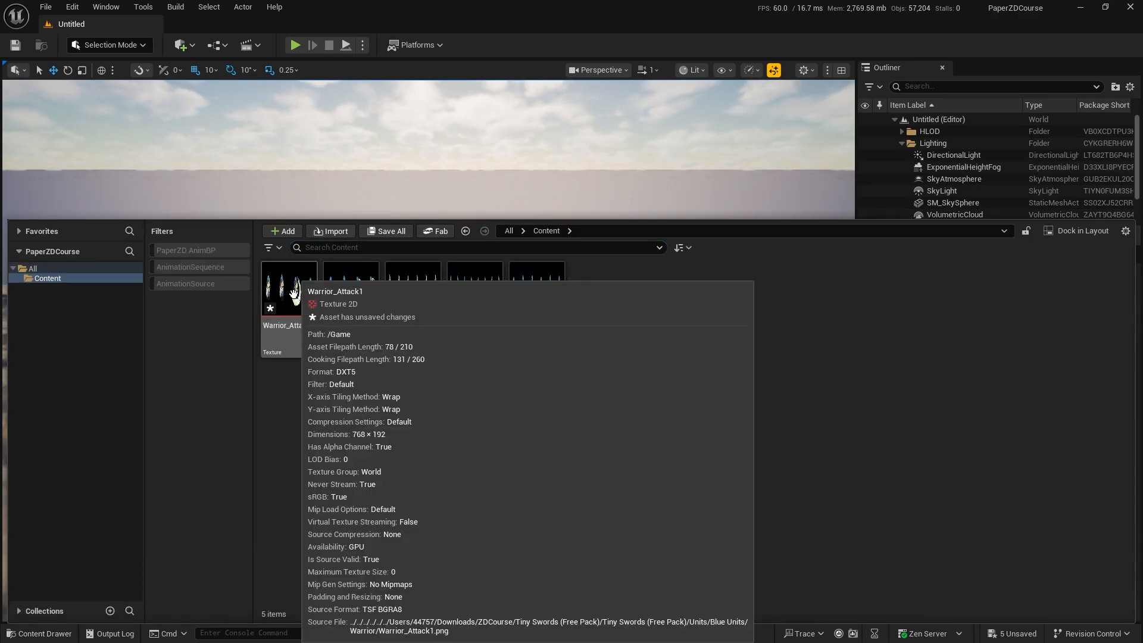
{"action": "double_click", "coordinate": [307, 305]}
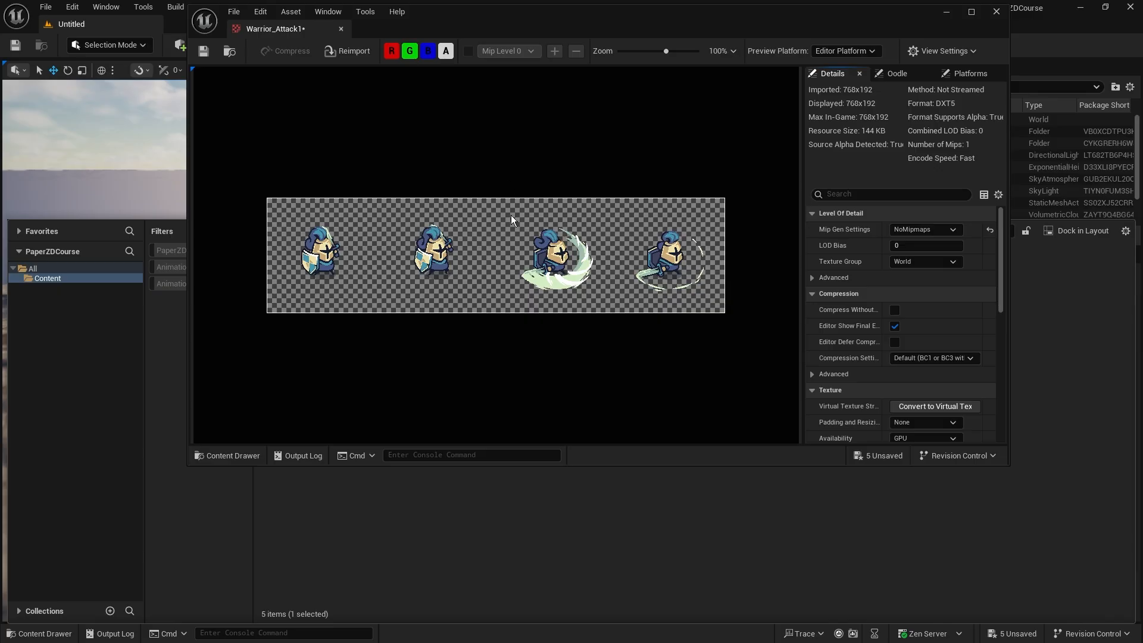
{"action": "left_click_drag", "start_coordinate": [423, 31], "coordinate": [477, 106]}
{"action": "left_click", "coordinate": [1056, 87]}
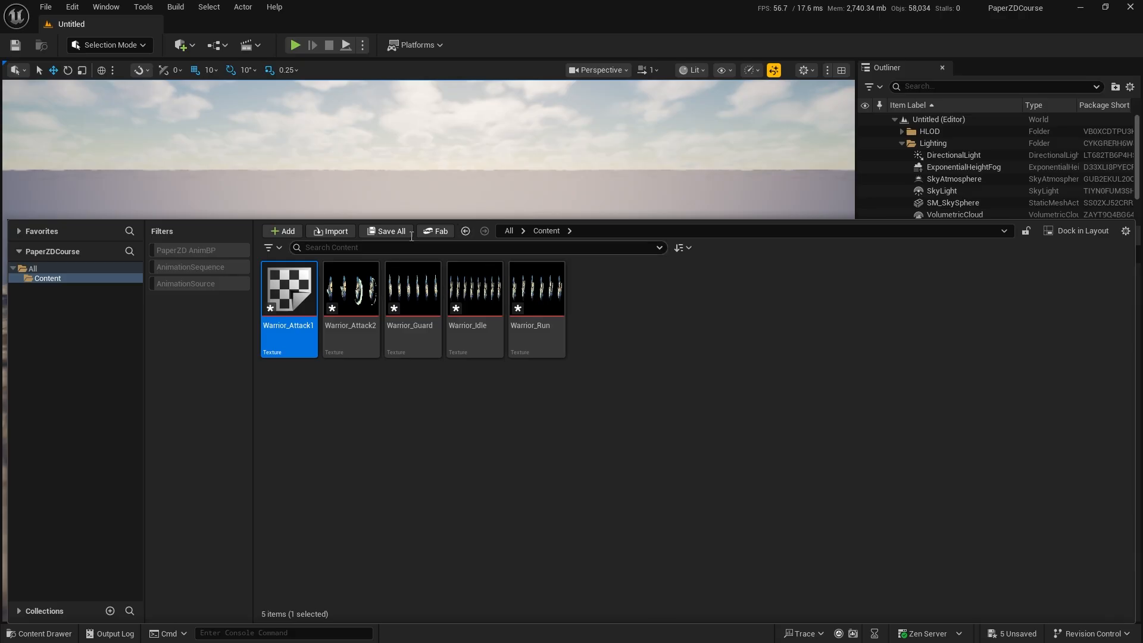
- Set the Asset Editor Open Location to Main Window in the editor's appearance preferences
{"action": "left_click", "coordinate": [68, 9]}
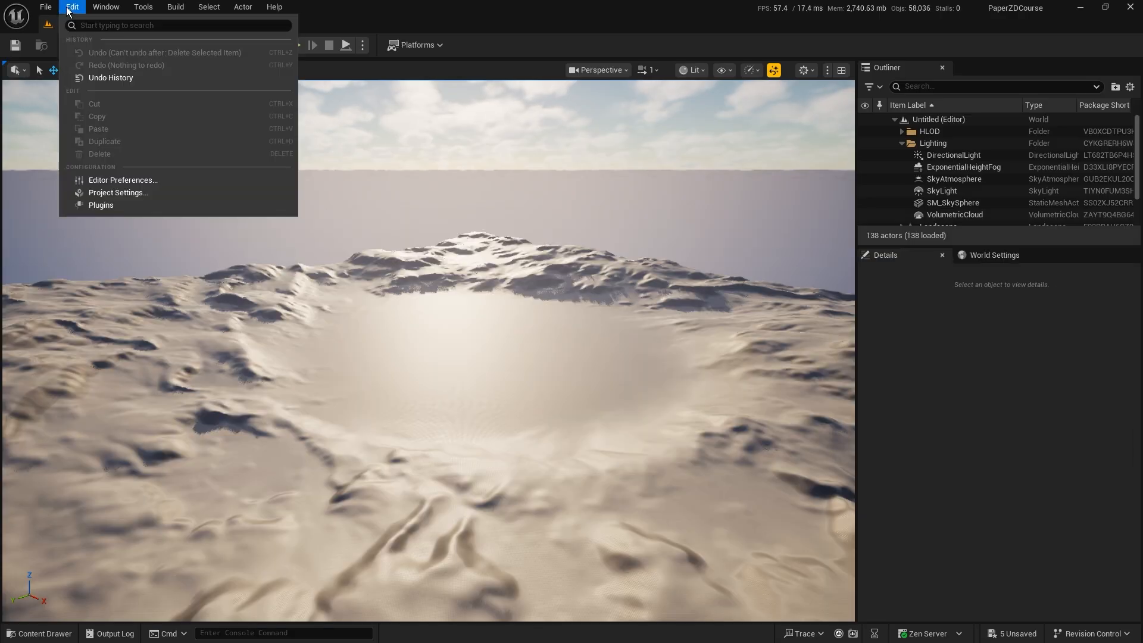
{"action": "left_click", "coordinate": [116, 178]}
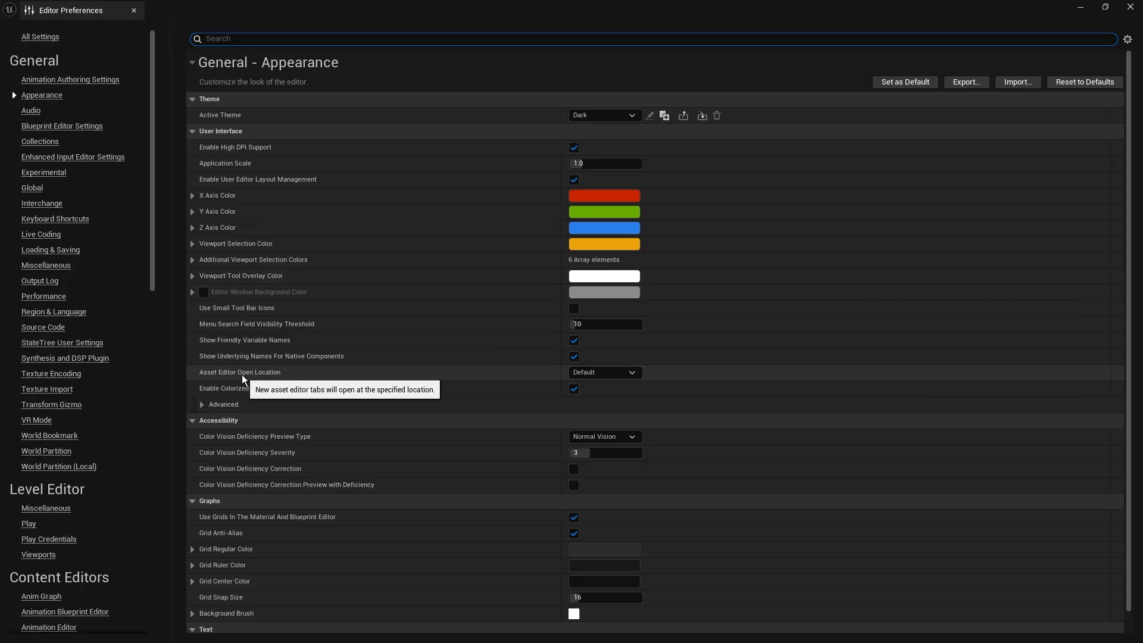
{"action": "left_click", "coordinate": [633, 371]}
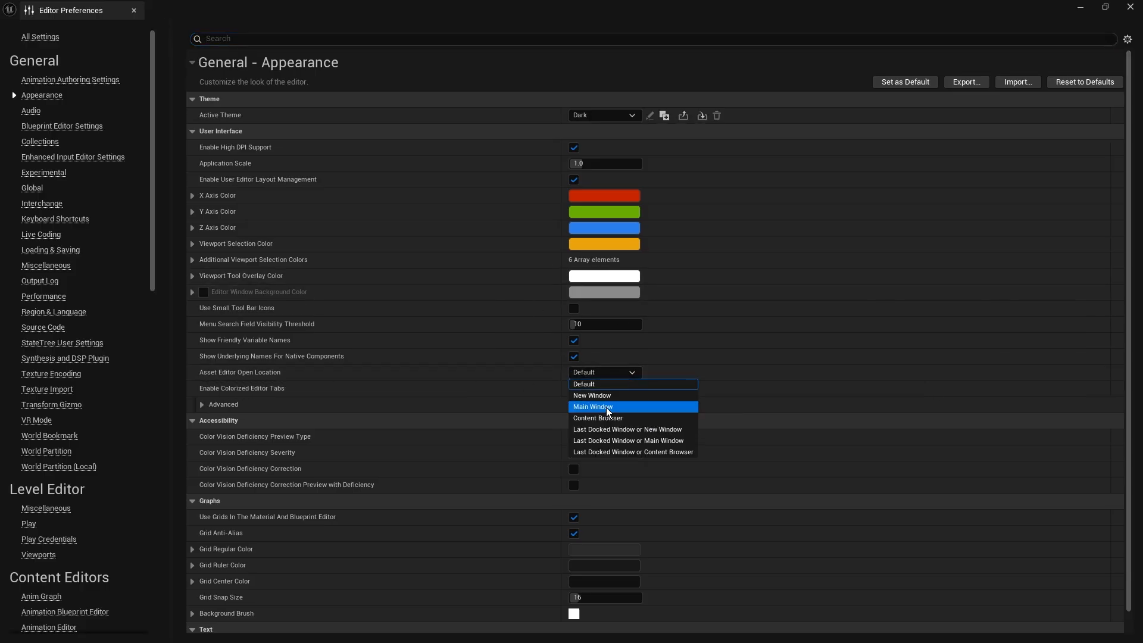
{"action": "left_click", "coordinate": [606, 407]}
{"action": "left_click", "coordinate": [1129, 7]}
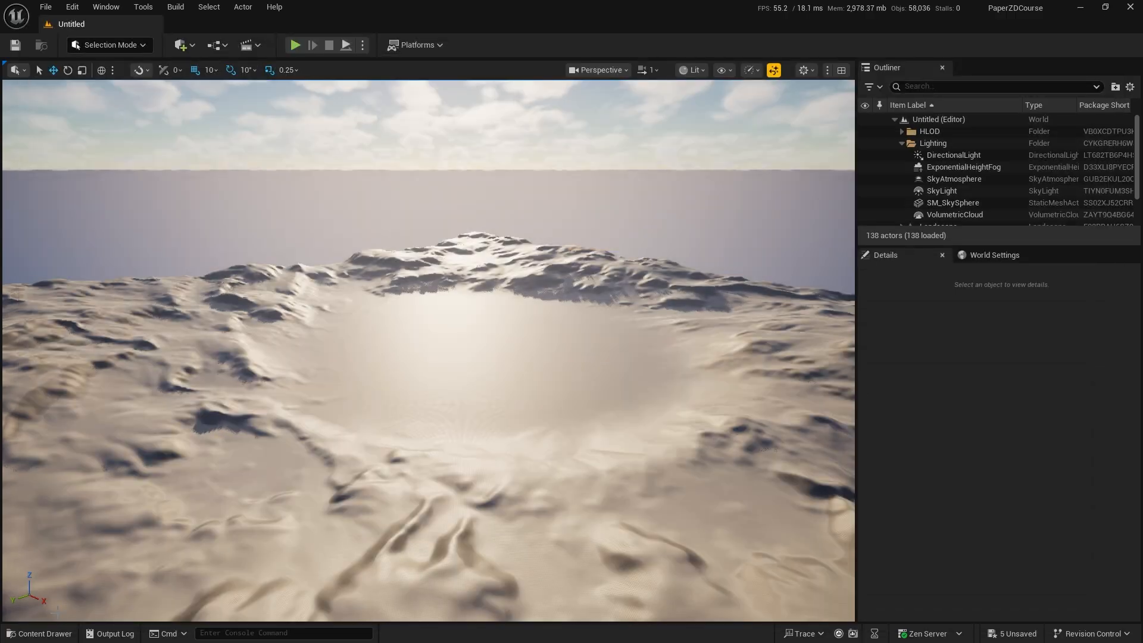
- Reopen the Warrior_Attack1 texture from the Content folder so it docks in the main window
{"action": "left_click", "coordinate": [40, 633]}
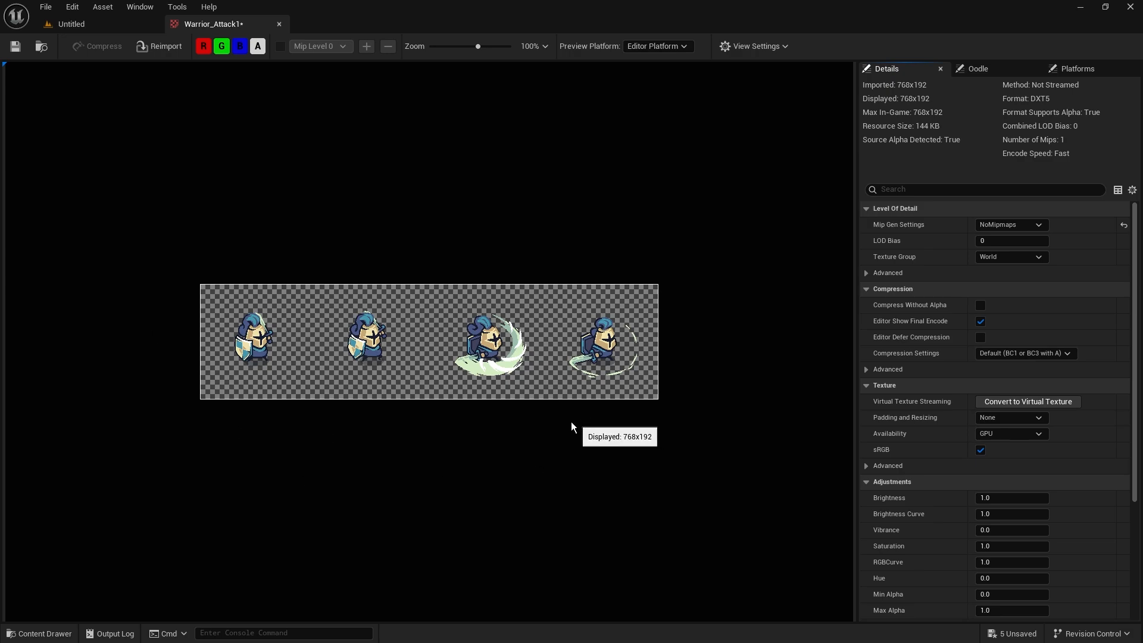
- Inspect the pixel edges of the Warrior_Attack1 sprites up close and close the texture
{"action": "scroll", "coordinate": [487, 337], "scroll_direction": "up", "scroll_amount": 10}
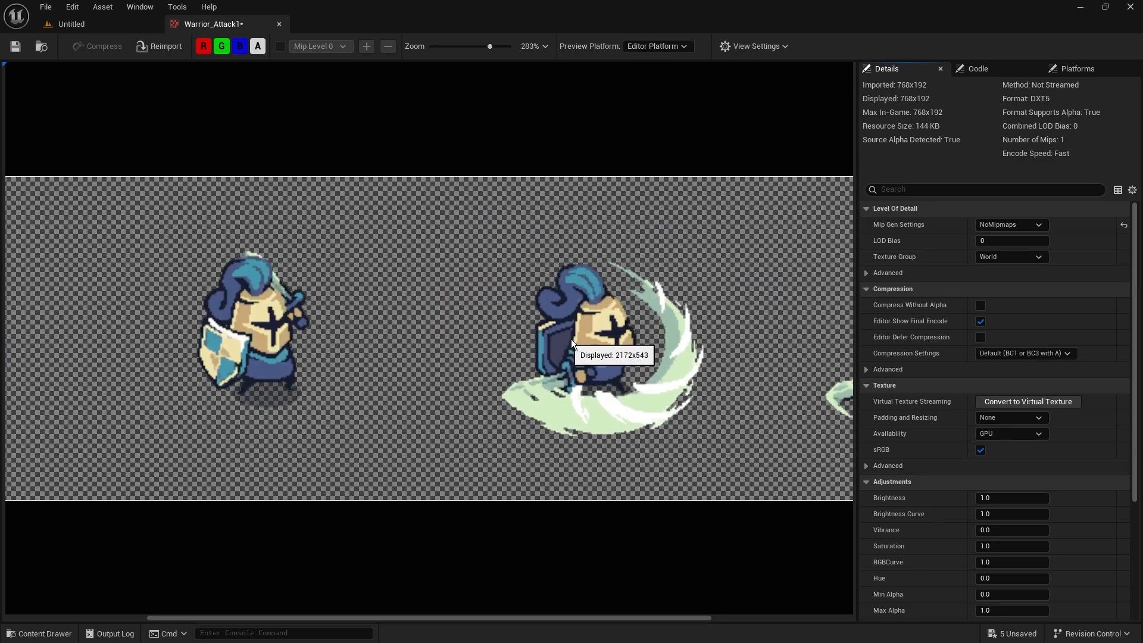
{"action": "scroll", "coordinate": [243, 320], "scroll_direction": "down", "scroll_amount": 5}
{"action": "scroll", "coordinate": [423, 298], "scroll_direction": "up", "scroll_amount": 8}
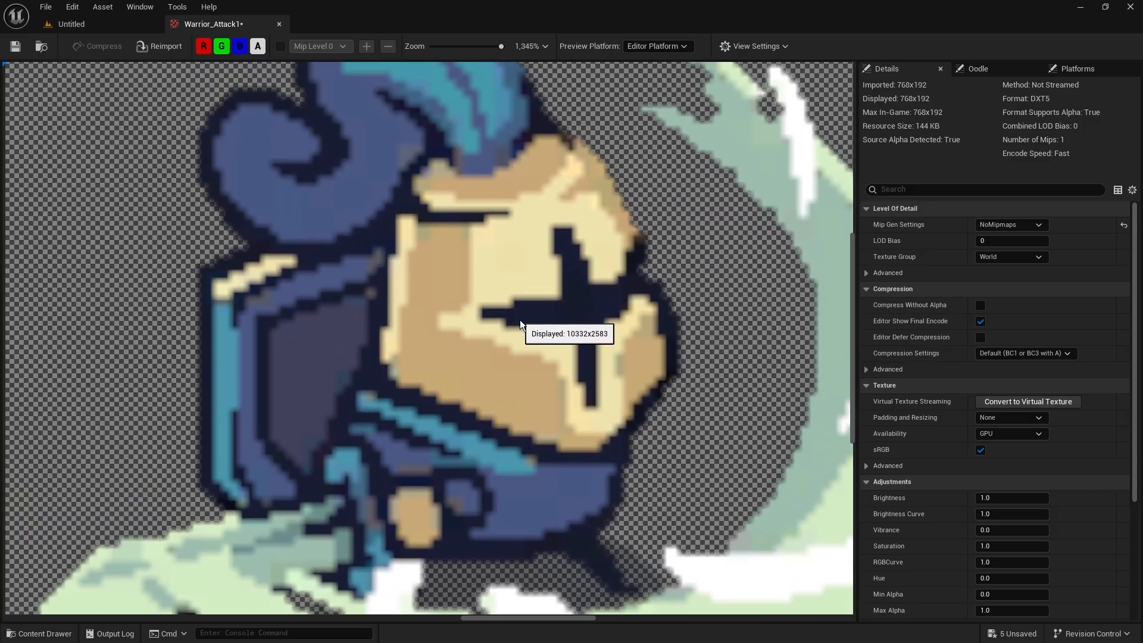
{"action": "scroll", "coordinate": [476, 334], "scroll_direction": "down", "scroll_amount": 4}
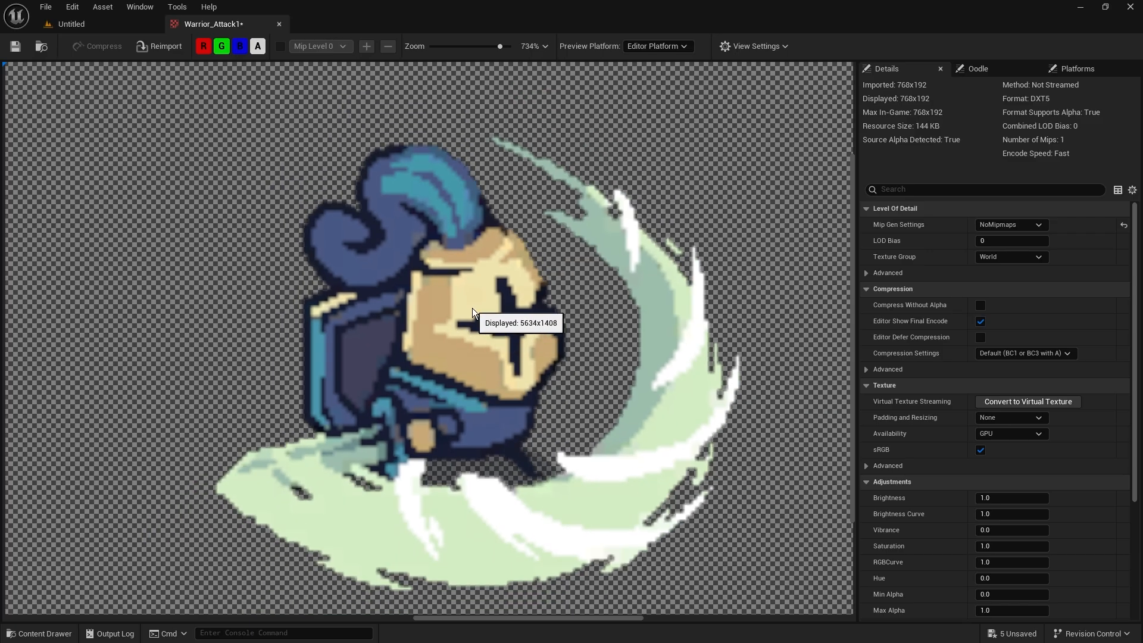
{"action": "scroll", "coordinate": [321, 369], "scroll_direction": "down", "scroll_amount": 2}
{"action": "scroll", "coordinate": [316, 390], "scroll_direction": "down", "scroll_amount": 1}
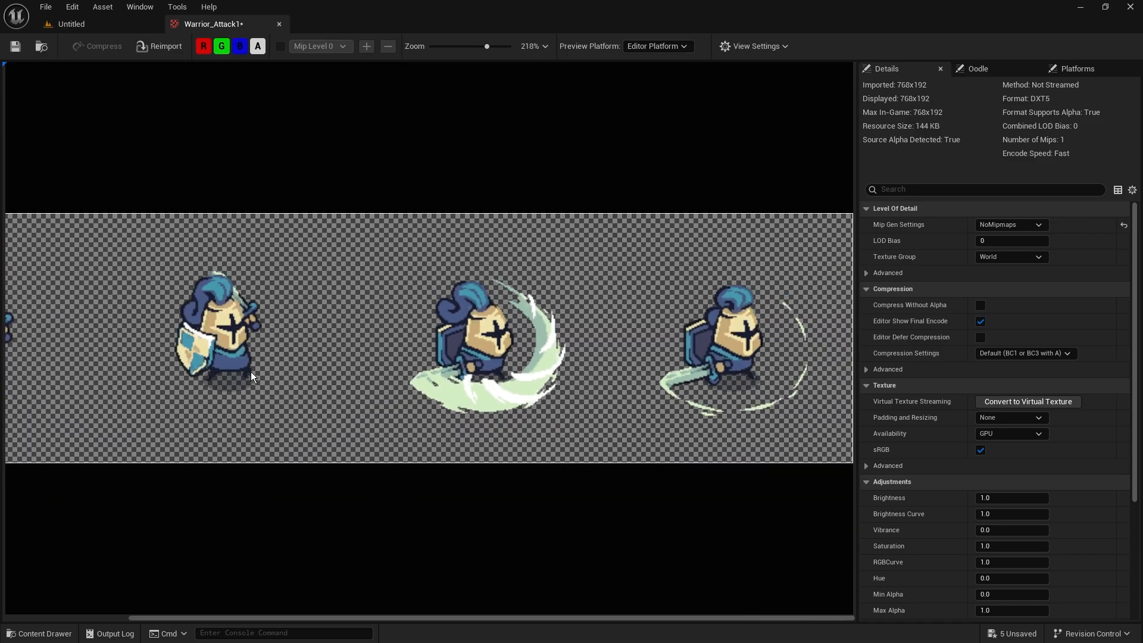
{"action": "scroll", "coordinate": [251, 372], "scroll_direction": "down", "scroll_amount": 2}
{"action": "left_click", "coordinate": [279, 24]}
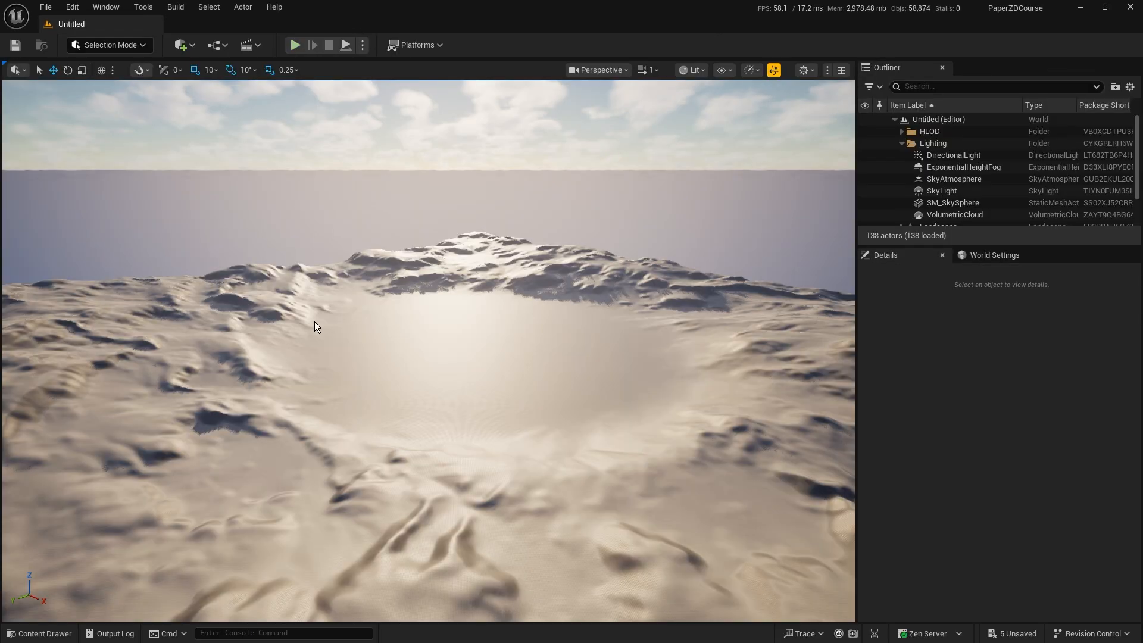
- Apply the Paper2D texture settings to the Warrior_Attack1 texture in the Content folder
{"action": "left_click", "coordinate": [41, 634]}
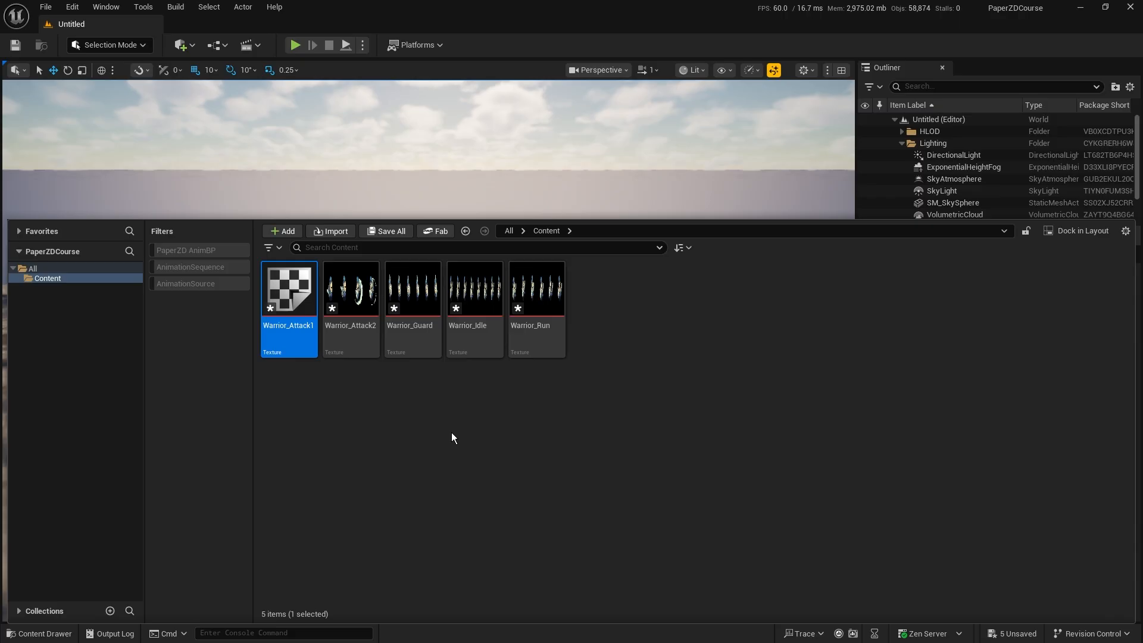
{"action": "left_click", "coordinate": [607, 409]}
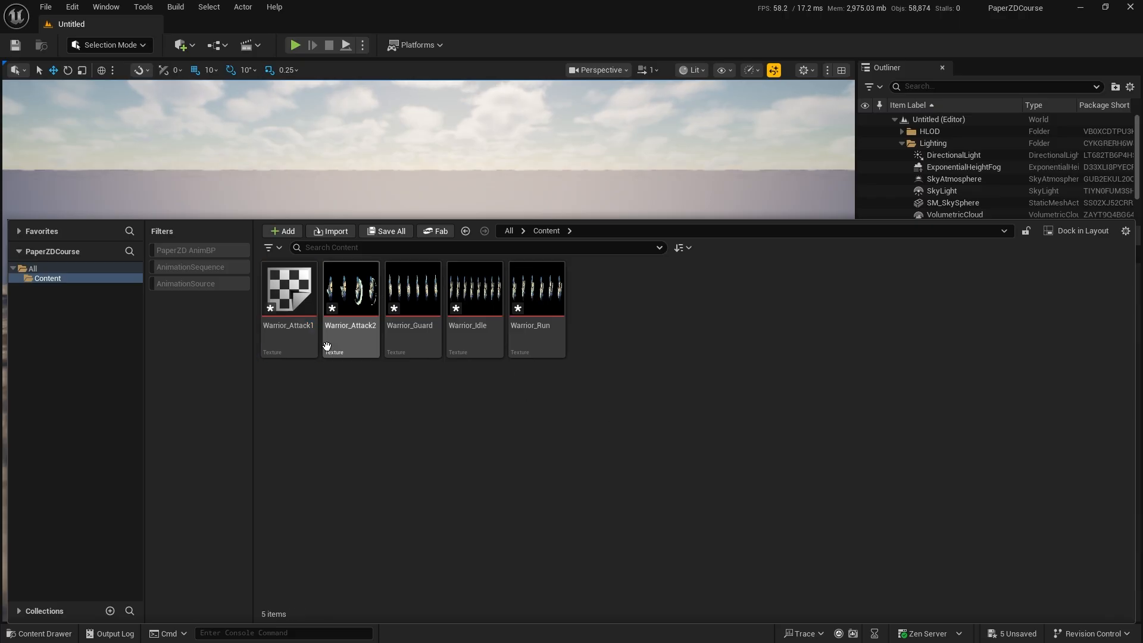
{"action": "mouse_move", "coordinate": [296, 297]}
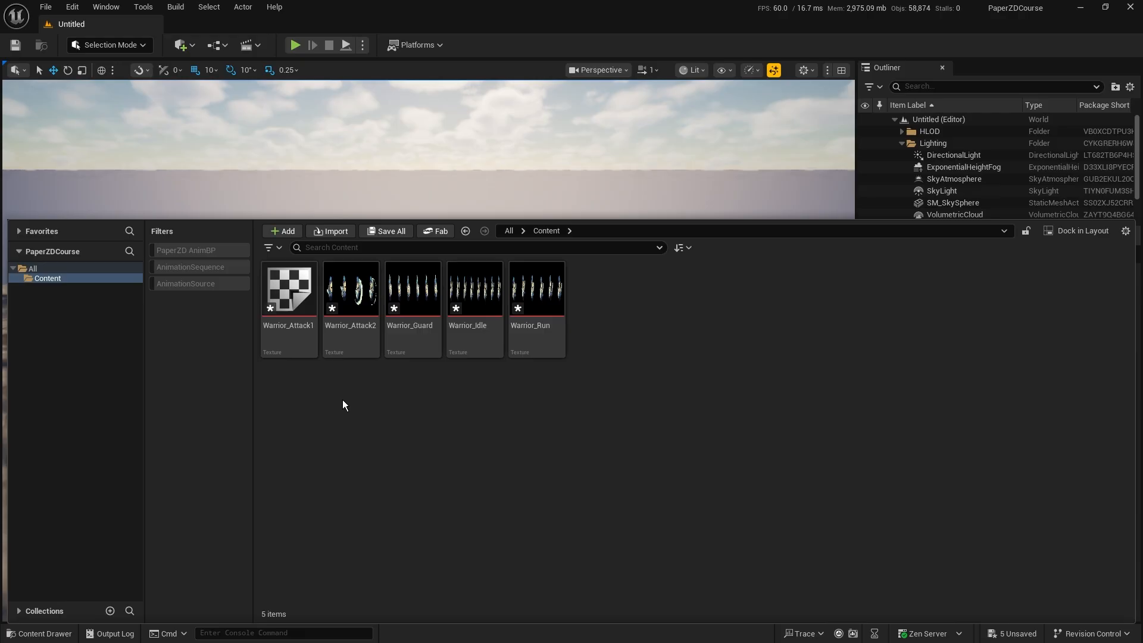
{"action": "left_click", "coordinate": [289, 291]}
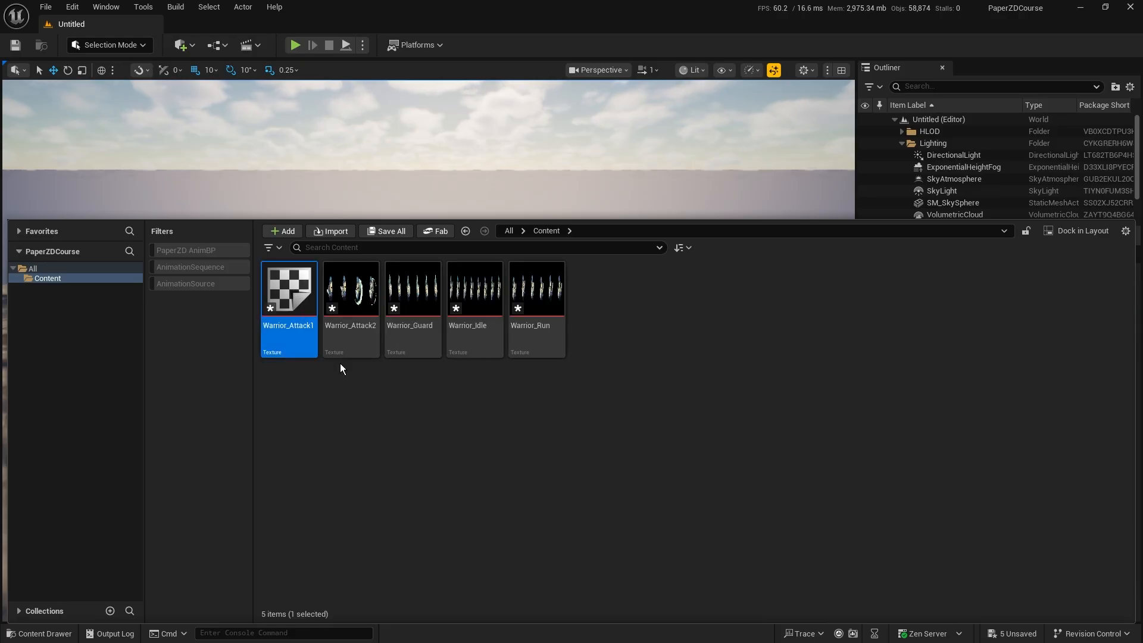
{"action": "right_click", "coordinate": [297, 299]}
{"action": "mouse_move", "coordinate": [360, 264]}
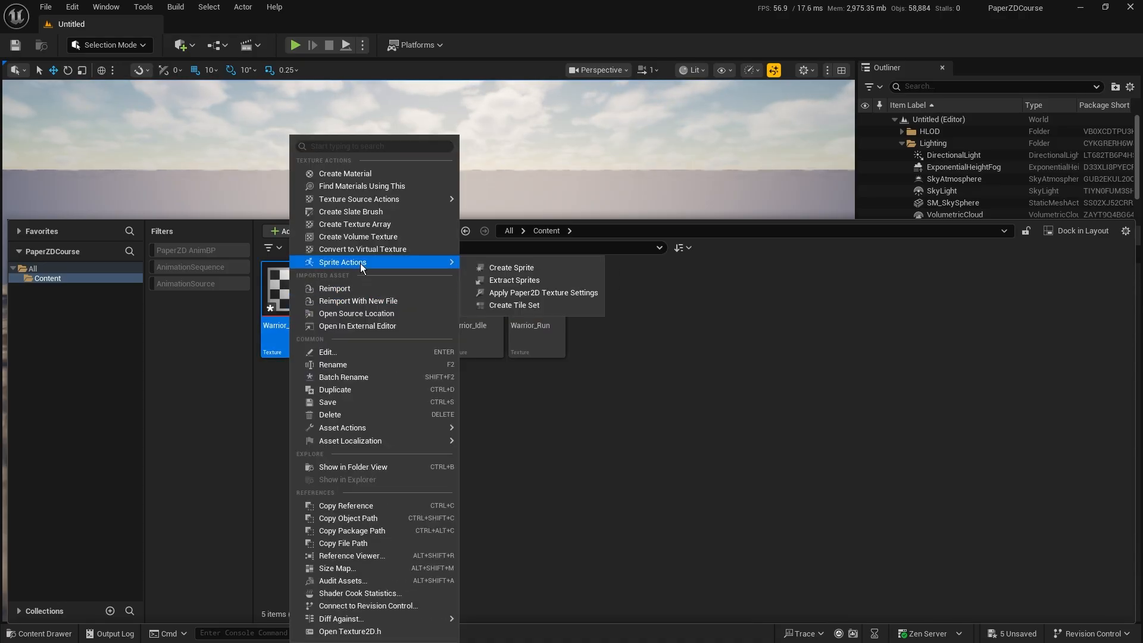
{"action": "left_click", "coordinate": [532, 292]}
{"action": "left_click", "coordinate": [344, 387]}
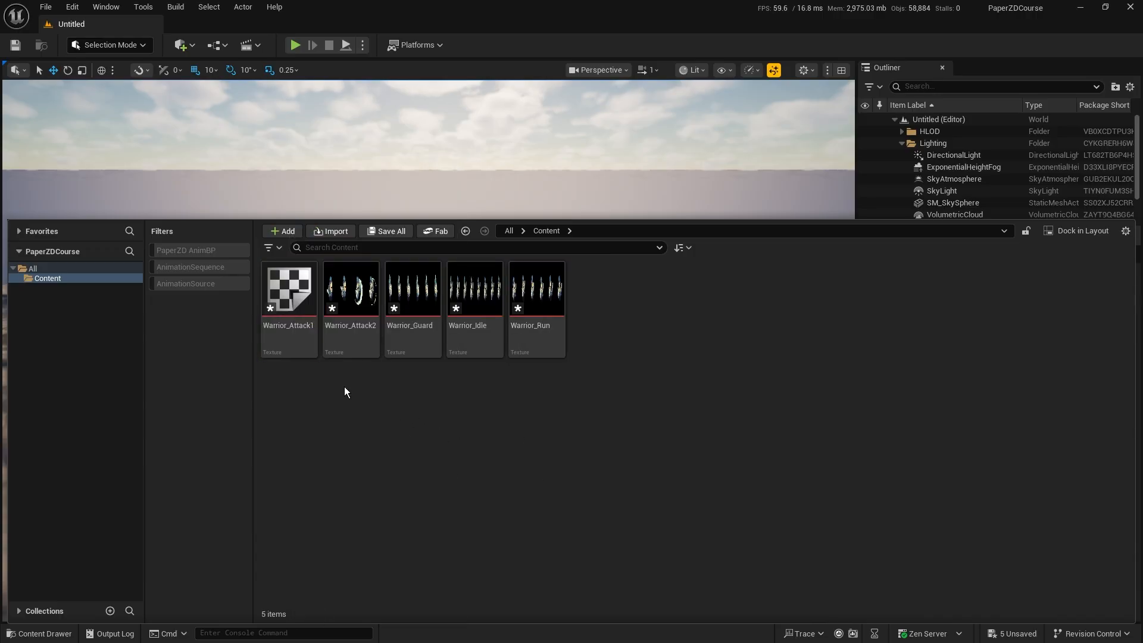
- Reopen Warrior_Attack1, inspect its sprite pixels up close with the Paper2D settings applied, and close the texture
{"action": "double_click", "coordinate": [292, 299]}
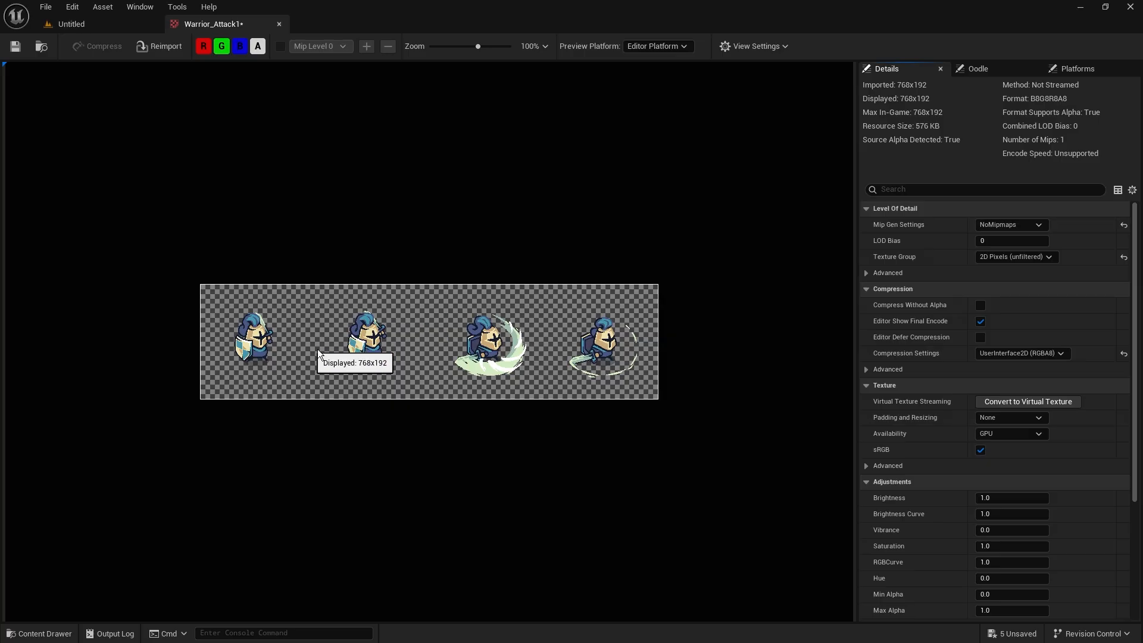
{"action": "scroll", "coordinate": [548, 342], "scroll_direction": "up", "scroll_amount": 4}
{"action": "scroll", "coordinate": [548, 343], "scroll_direction": "up", "scroll_amount": 7}
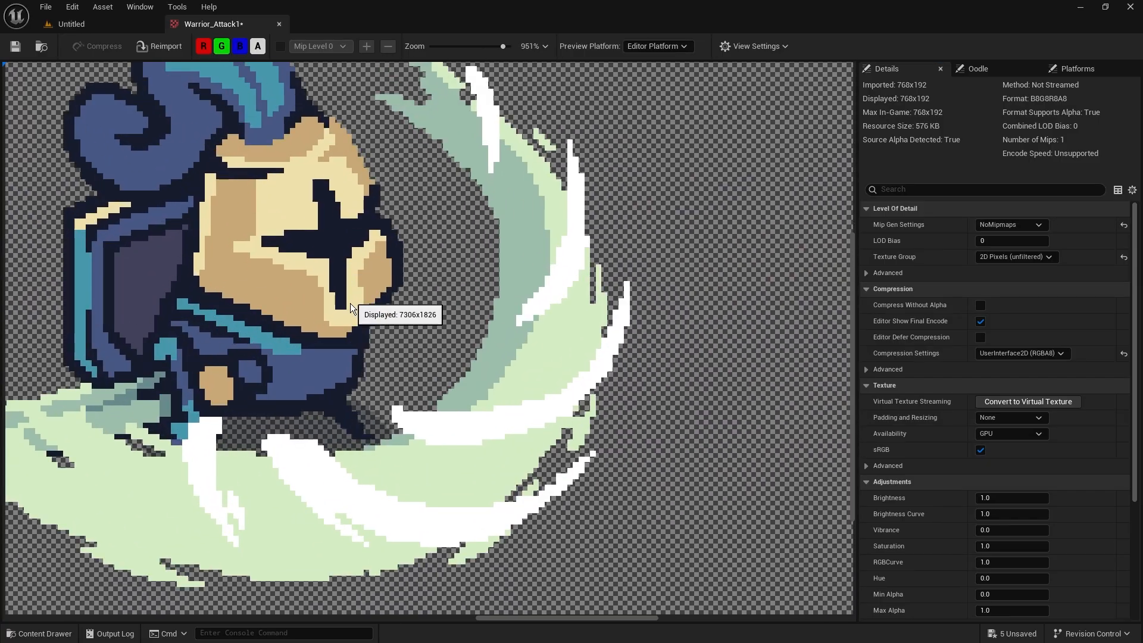
{"action": "left_click_drag", "start_coordinate": [376, 369], "coordinate": [582, 380]}
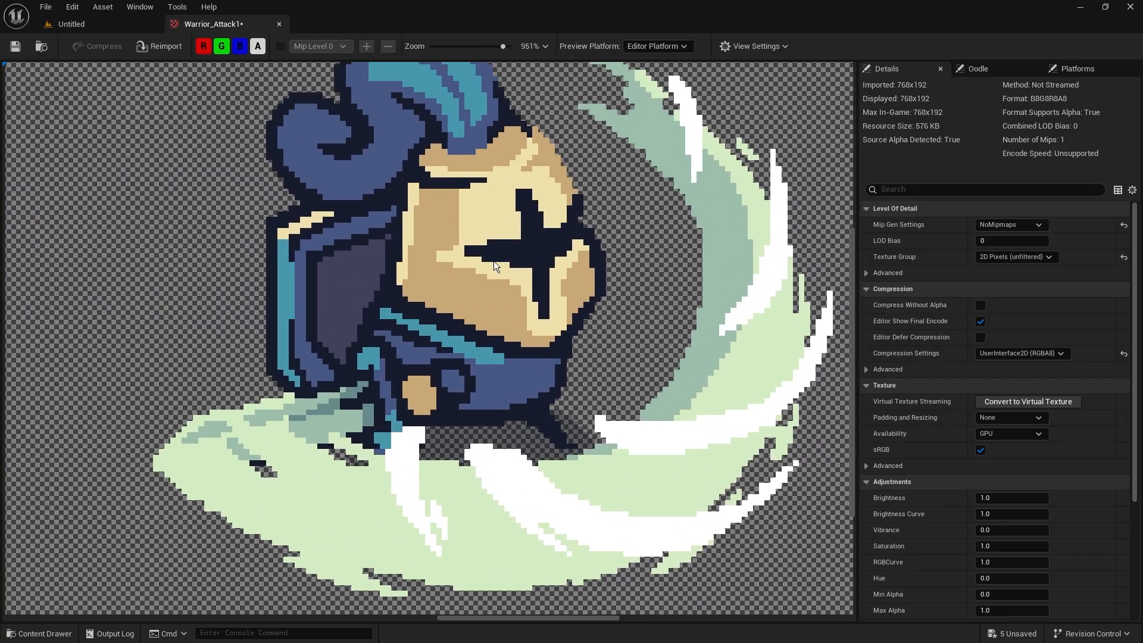
{"action": "scroll", "coordinate": [449, 416], "scroll_direction": "down", "scroll_amount": 4}
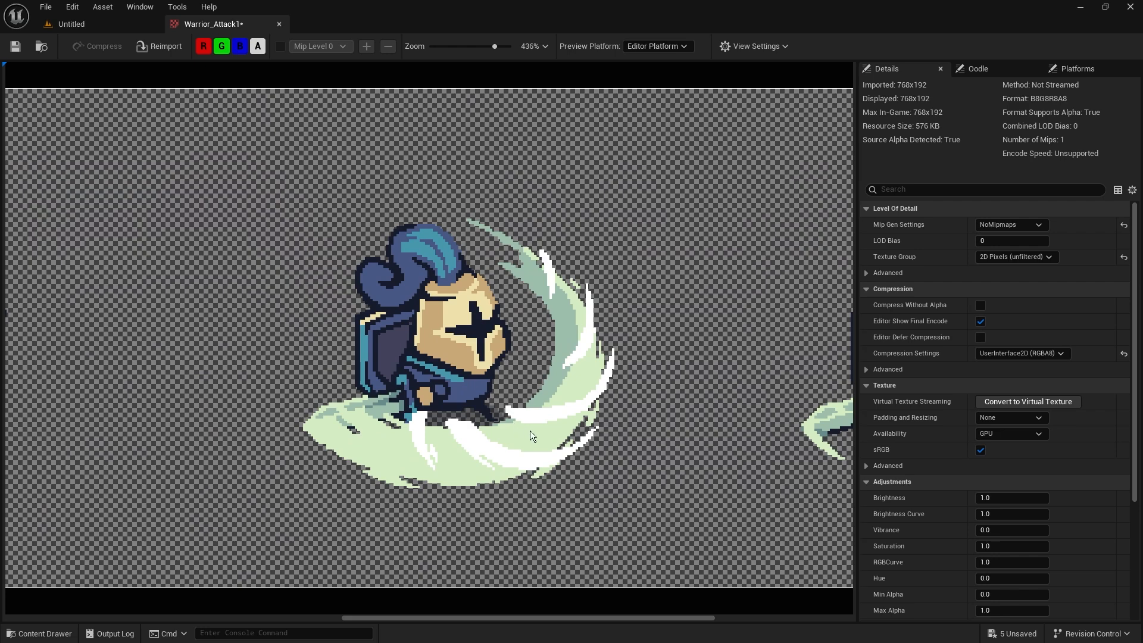
{"action": "scroll", "coordinate": [530, 430], "scroll_direction": "down", "scroll_amount": 3}
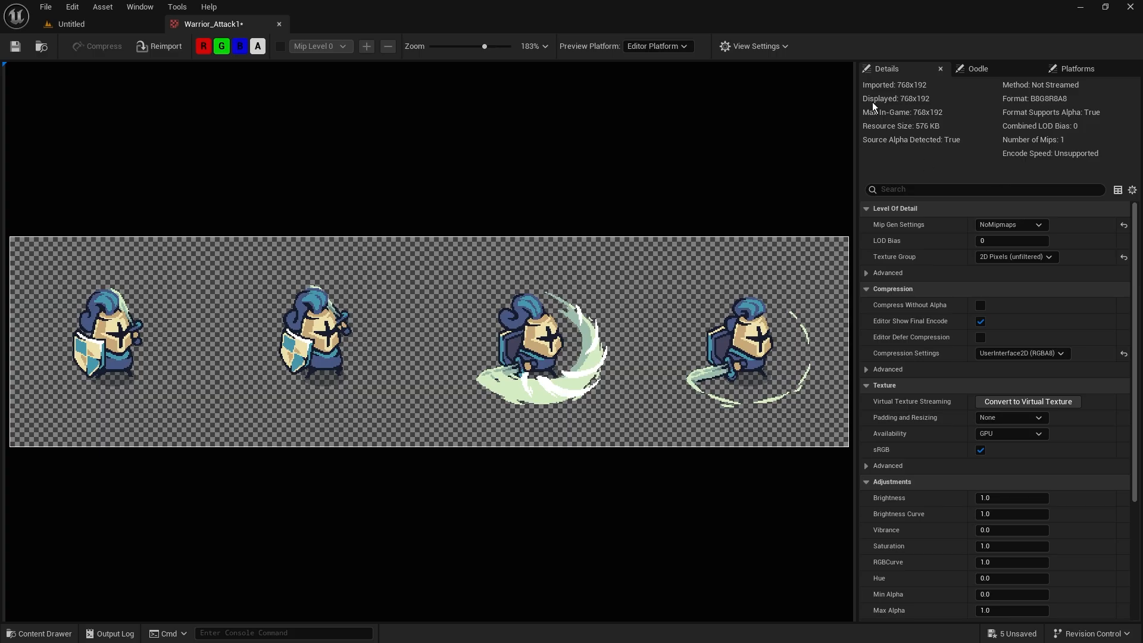
{"action": "left_click", "coordinate": [279, 24]}
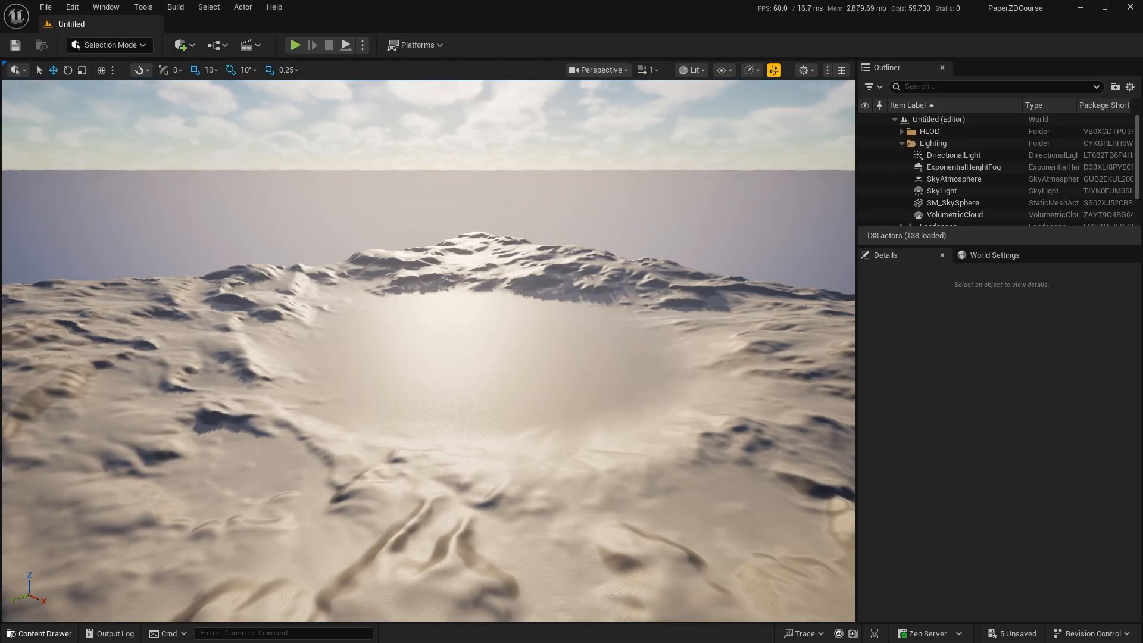
- Apply the Paper2D texture settings to Warrior_Attack2, Warrior_Guard, Warrior_Idle and Warrior_Run together
{"action": "left_click", "coordinate": [39, 633]}
{"action": "left_click", "coordinate": [351, 289]}
{"action": "left_click", "coordinate": [537, 289], "text": "shift"}
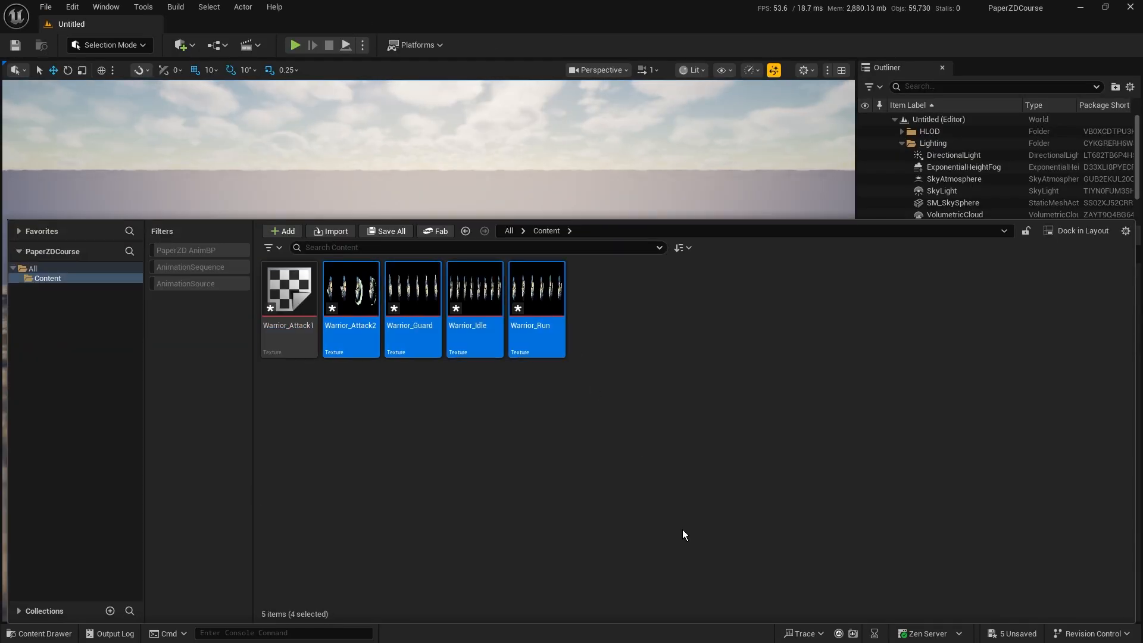
{"action": "right_click", "coordinate": [525, 294]}
{"action": "mouse_move", "coordinate": [598, 290]}
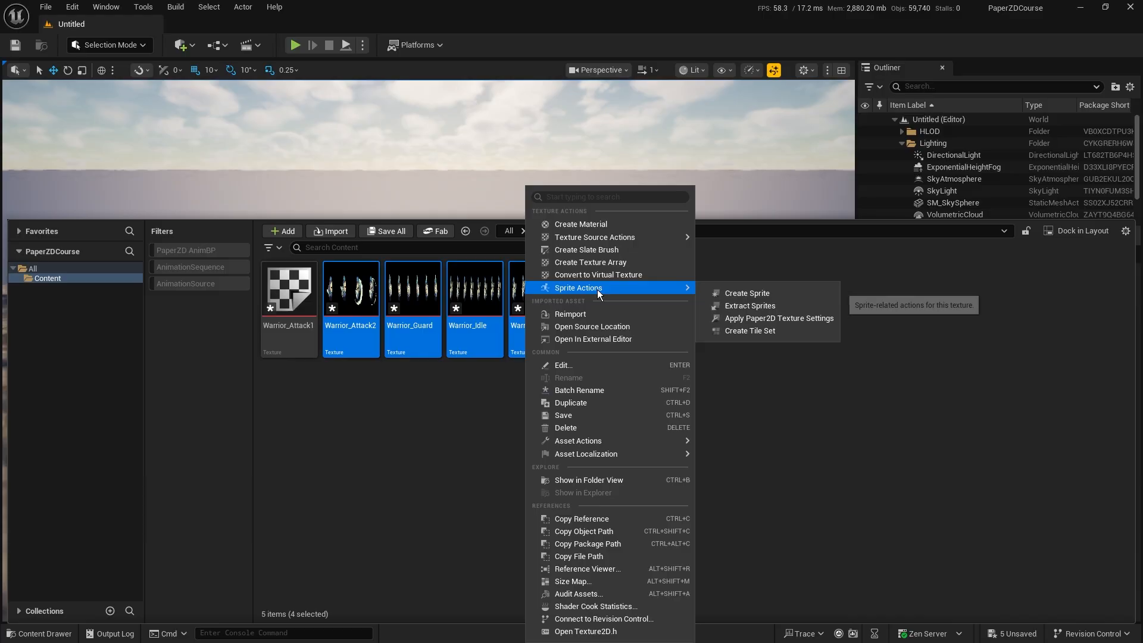
{"action": "left_click", "coordinate": [777, 318]}
{"action": "left_click", "coordinate": [430, 398]}
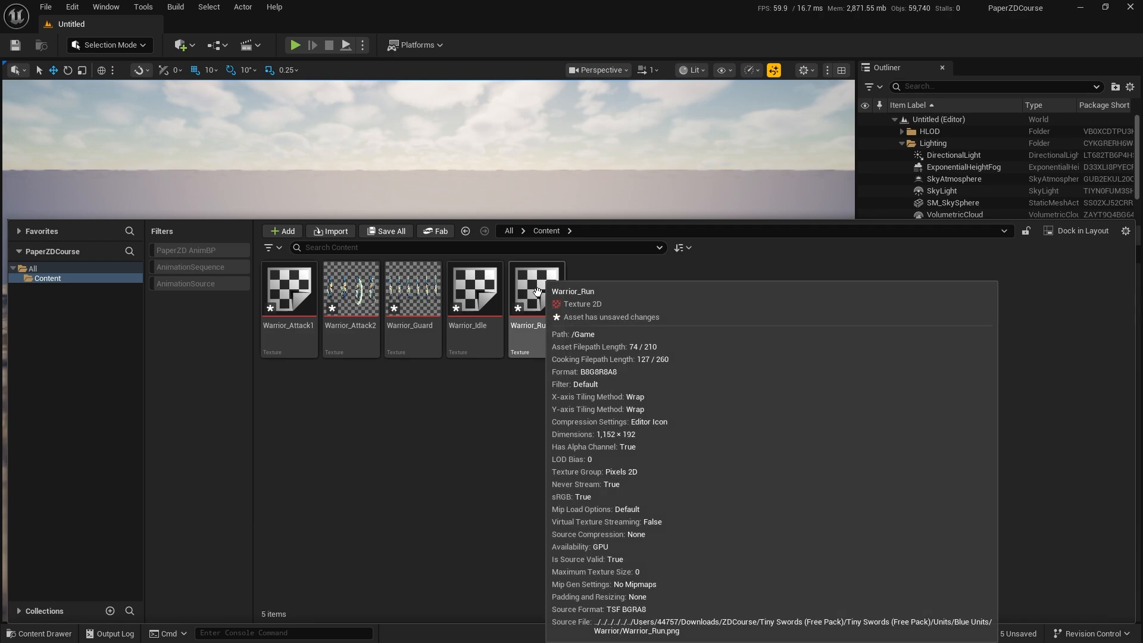
- Open the Warrior_Run texture and review the available Mip Gen Settings options without changing the selection
{"action": "left_click", "coordinate": [537, 291]}
{"action": "double_click", "coordinate": [537, 292]}
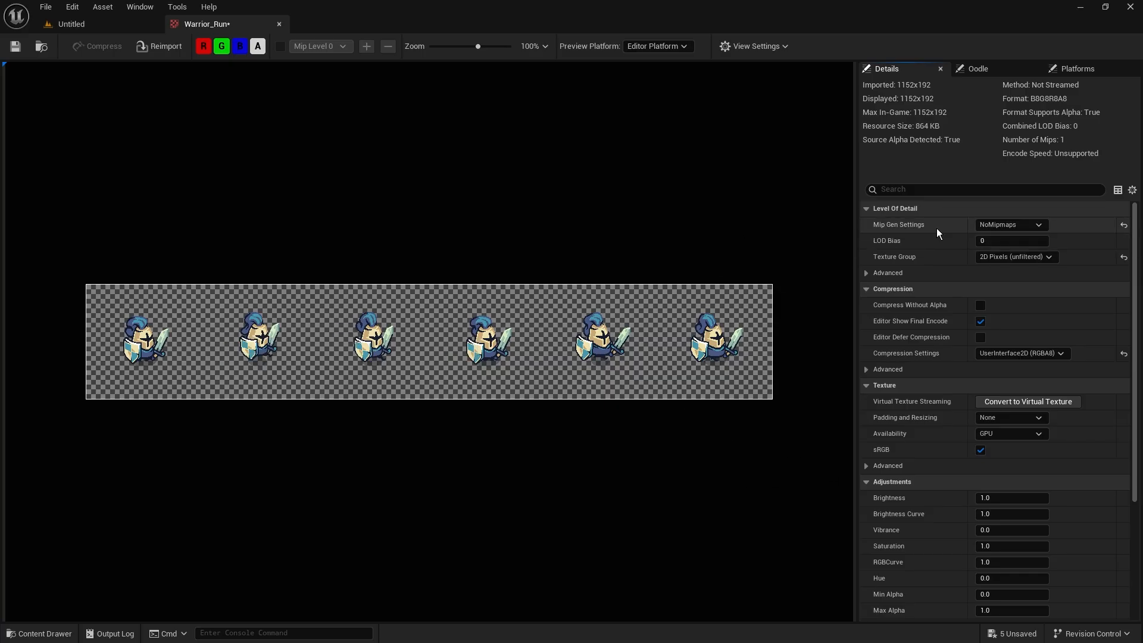
{"action": "left_click", "coordinate": [983, 225]}
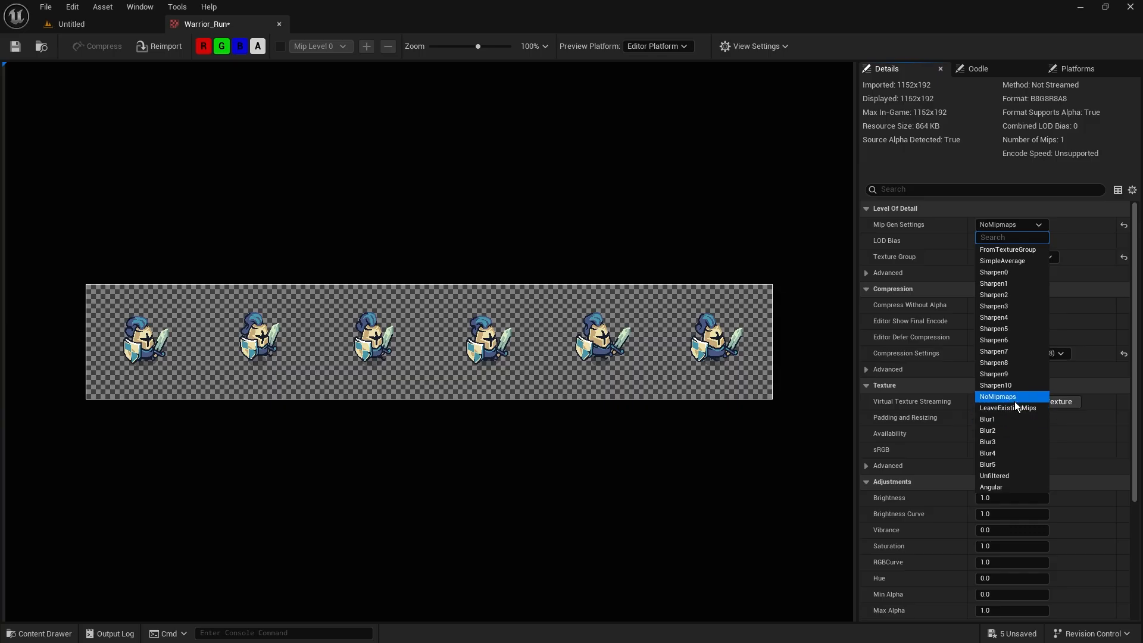
{"action": "left_click", "coordinate": [941, 224]}
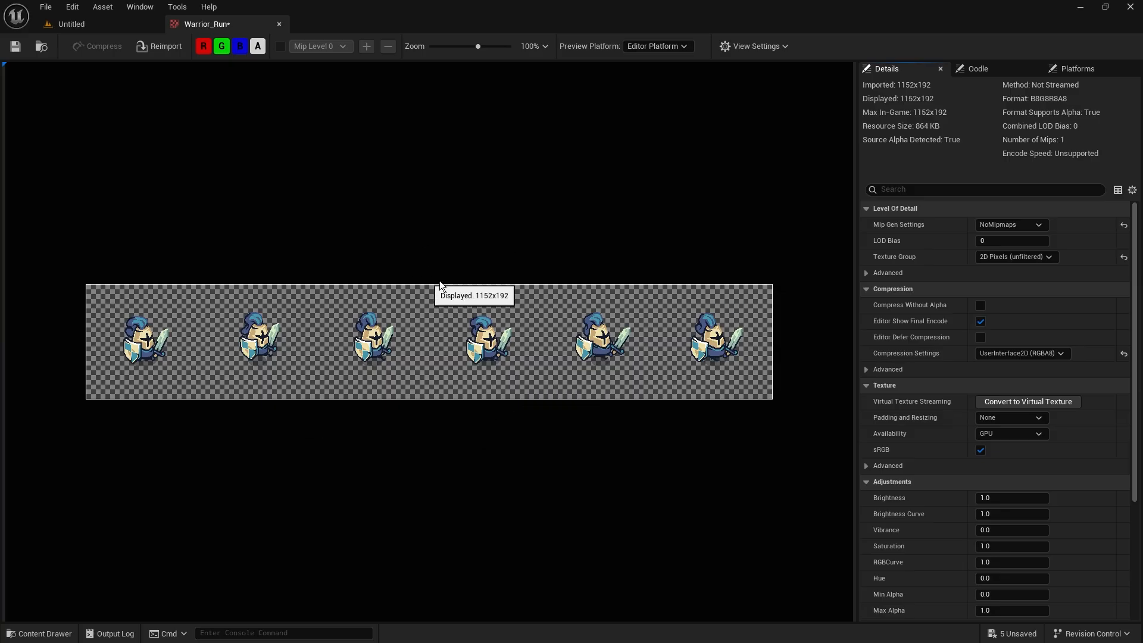
- Look through the Texture Group options of Warrior_Run, leaving 2D Pixels (unfiltered) selected
{"action": "left_click", "coordinate": [1010, 258]}
{"action": "scroll", "coordinate": [1018, 424], "scroll_direction": "down", "scroll_amount": 3}
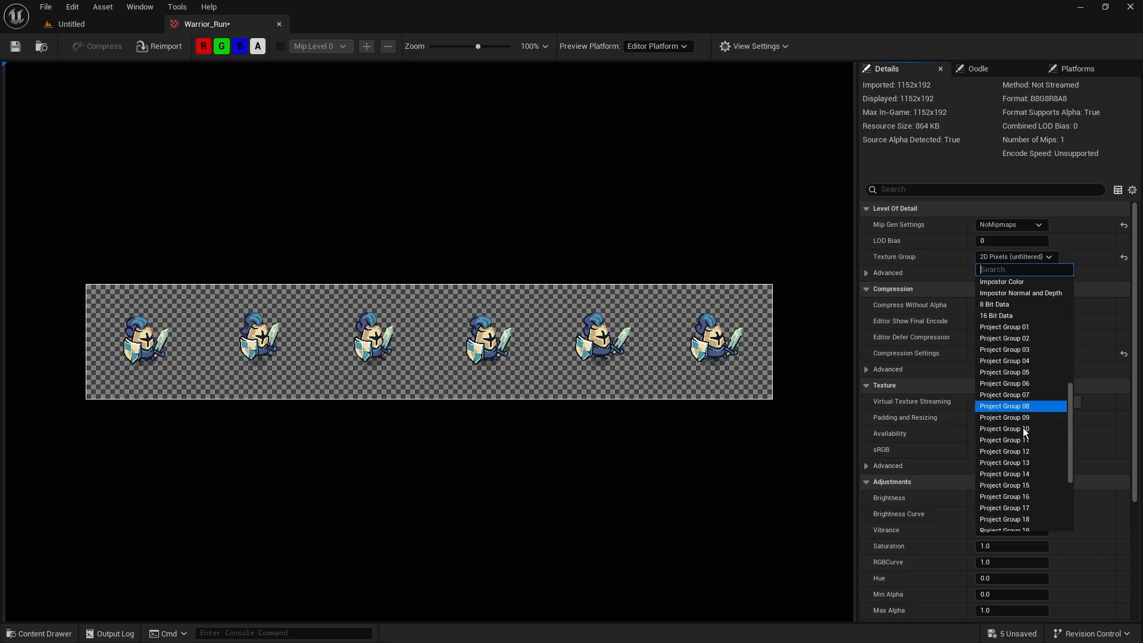
{"action": "scroll", "coordinate": [1031, 452], "scroll_direction": "up", "scroll_amount": 5}
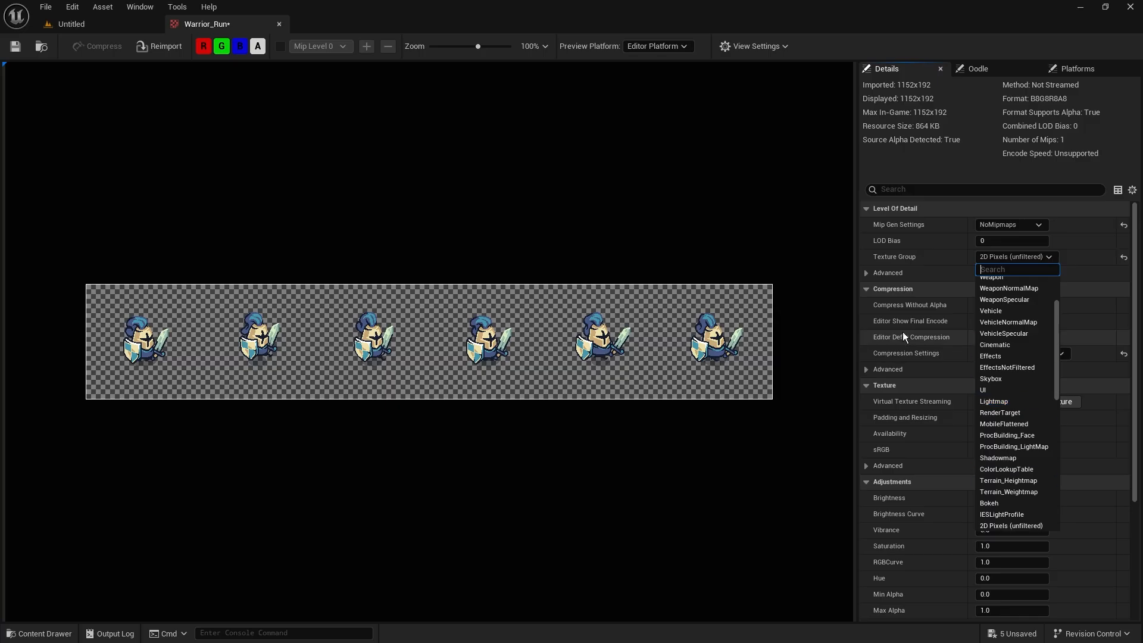
{"action": "scroll", "coordinate": [1017, 426], "scroll_direction": "down", "scroll_amount": 2}
{"action": "scroll", "coordinate": [1016, 427], "scroll_direction": "down", "scroll_amount": 1}
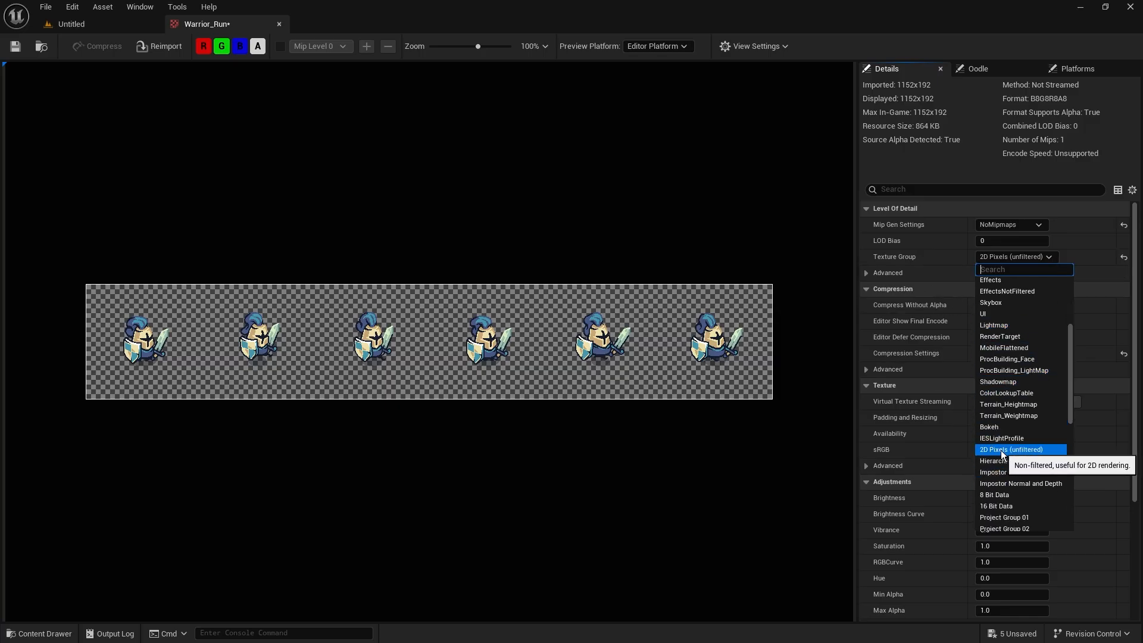
{"action": "left_click", "coordinate": [937, 251]}
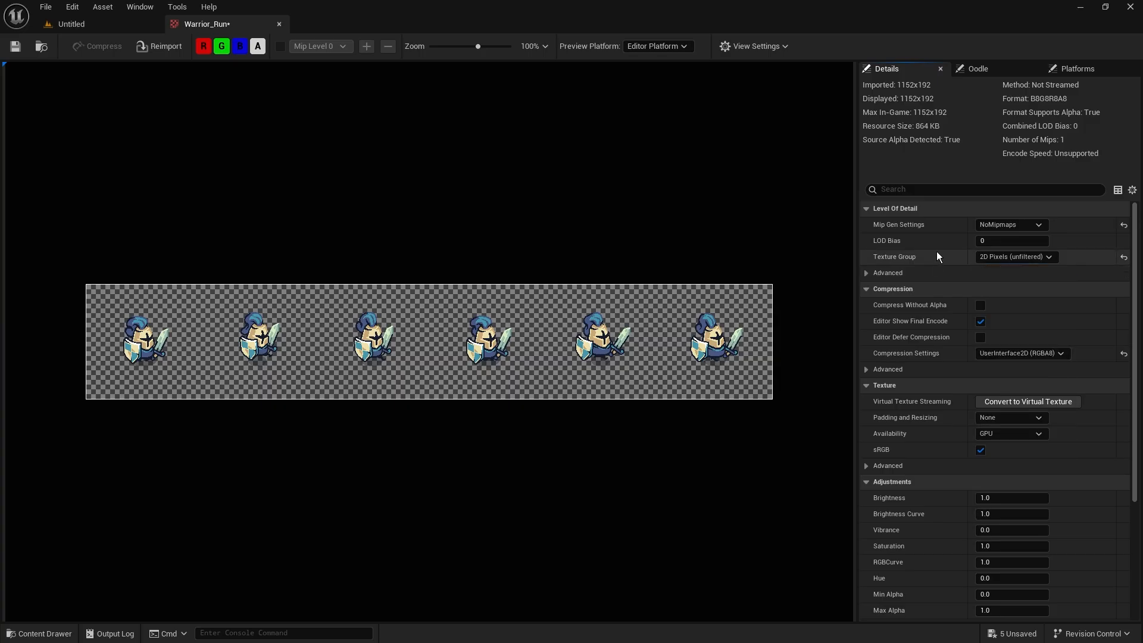
- Review the Compression Settings options of Warrior_Run and keep UserInterface2D (RGBA8) selected
{"action": "scroll", "coordinate": [932, 324], "scroll_direction": "down", "scroll_amount": 3}
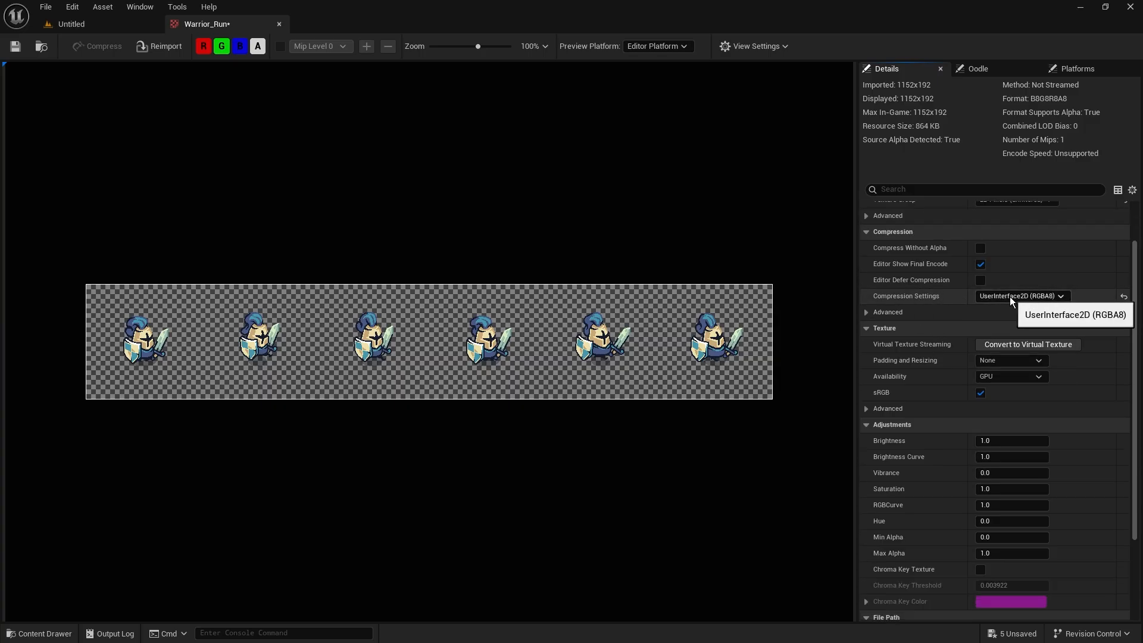
{"action": "left_click", "coordinate": [1030, 295]}
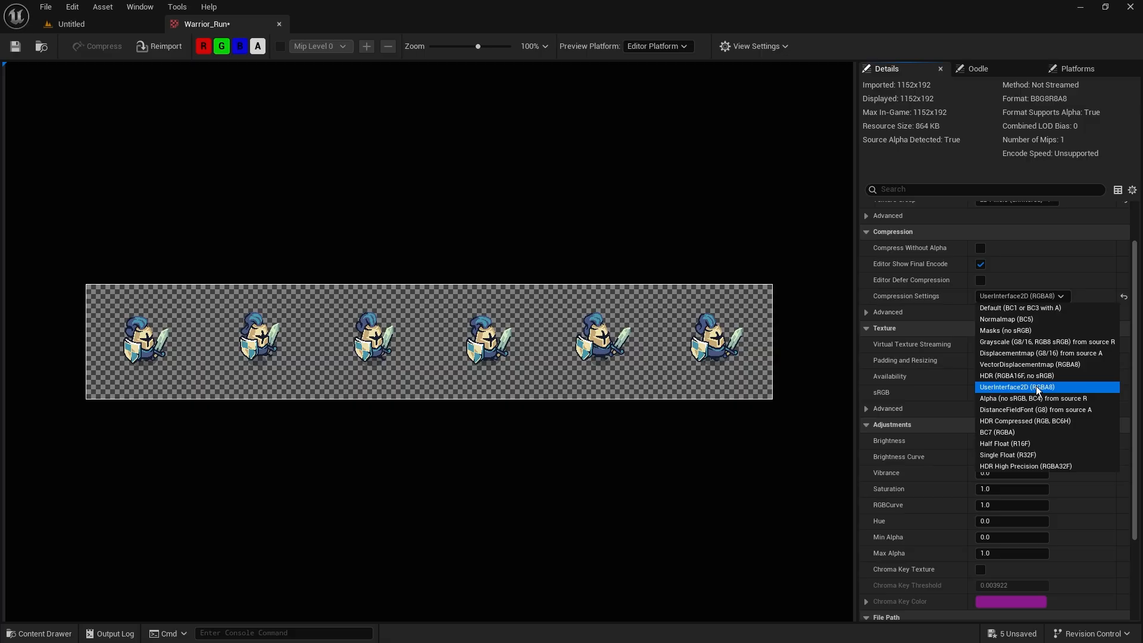
{"action": "left_click", "coordinate": [992, 388]}
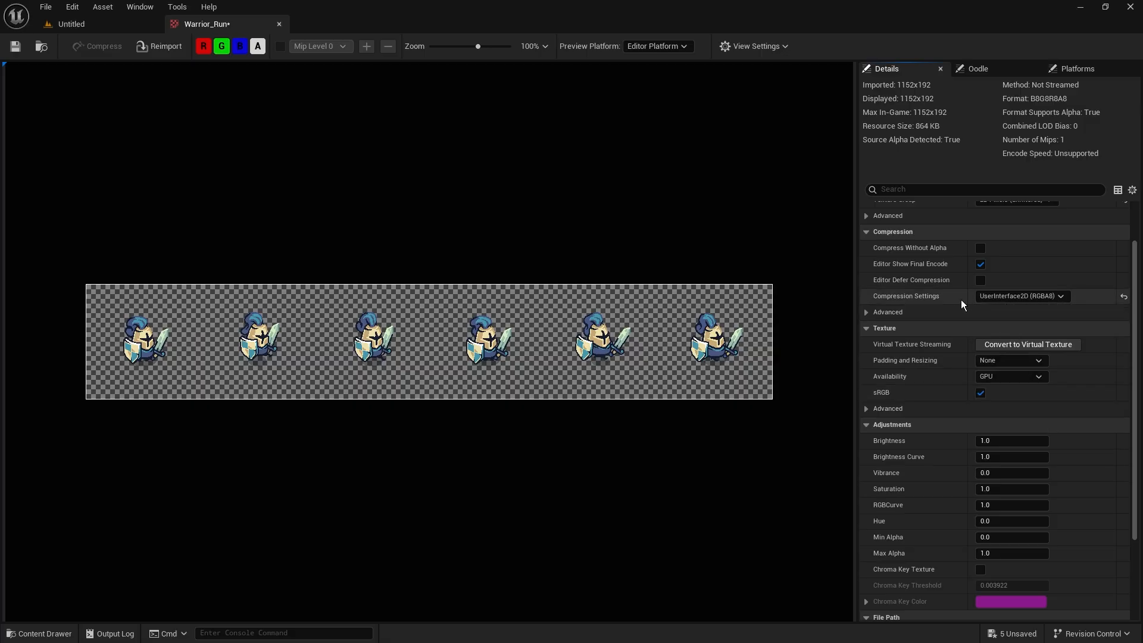
{"action": "scroll", "coordinate": [981, 373], "scroll_direction": "up", "scroll_amount": 2}
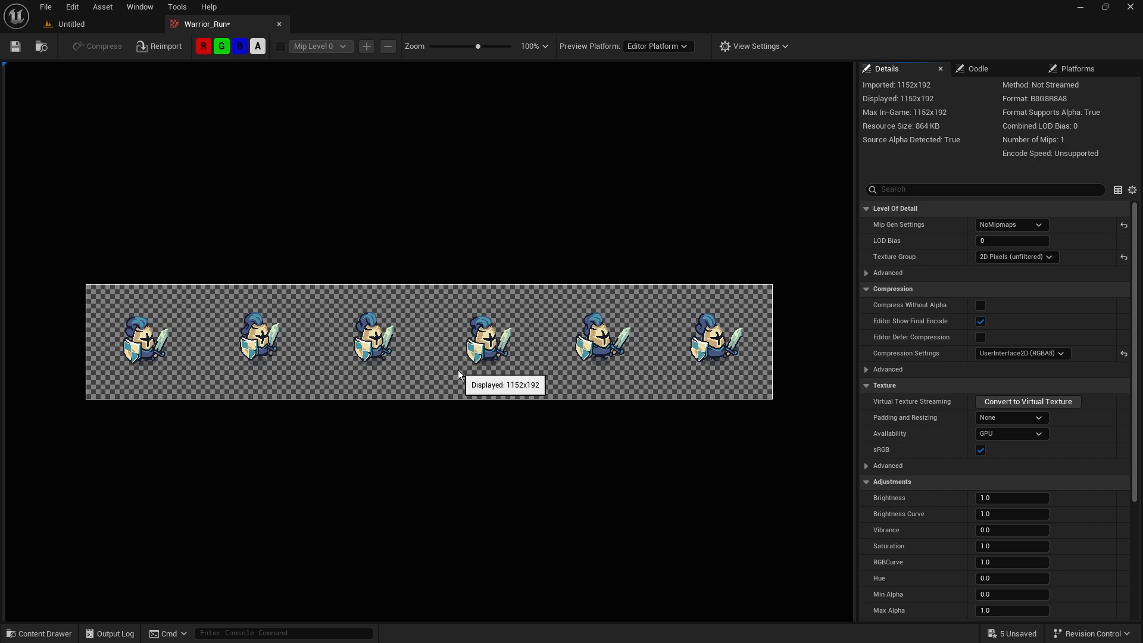
- Inspect a Warrior_Run frame up close and review the Filter options in the advanced texture settings
{"action": "scroll", "coordinate": [467, 313], "scroll_direction": "up", "scroll_amount": 10}
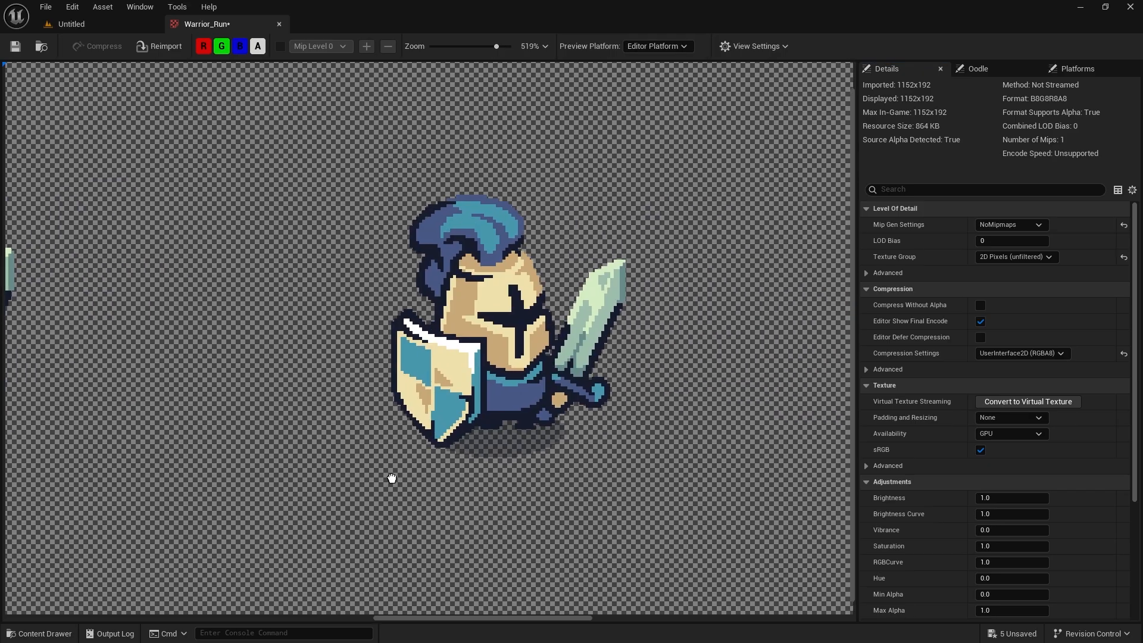
{"action": "left_click_drag", "start_coordinate": [533, 417], "coordinate": [391, 476]}
{"action": "left_click", "coordinate": [867, 467]}
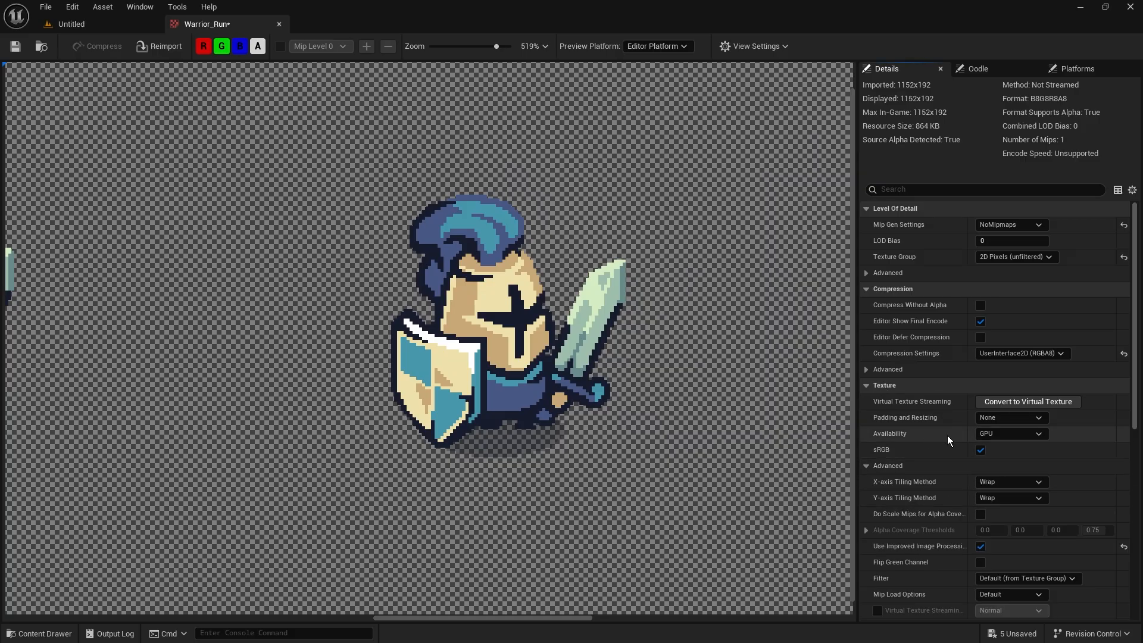
{"action": "scroll", "coordinate": [948, 435], "scroll_direction": "down", "scroll_amount": 4}
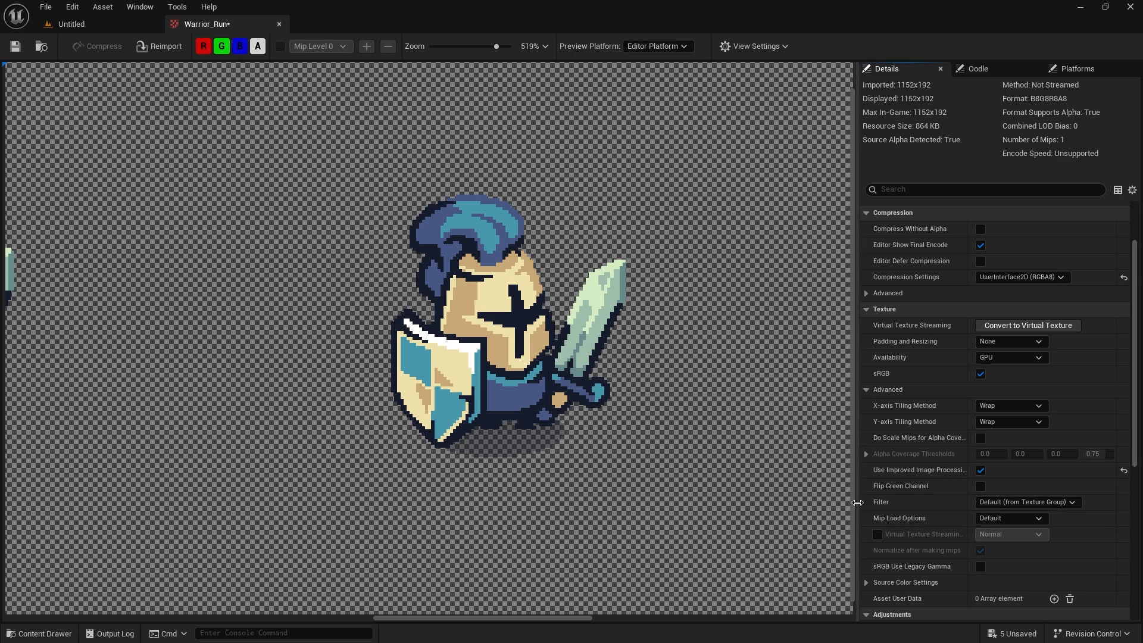
{"action": "left_click", "coordinate": [1024, 502]}
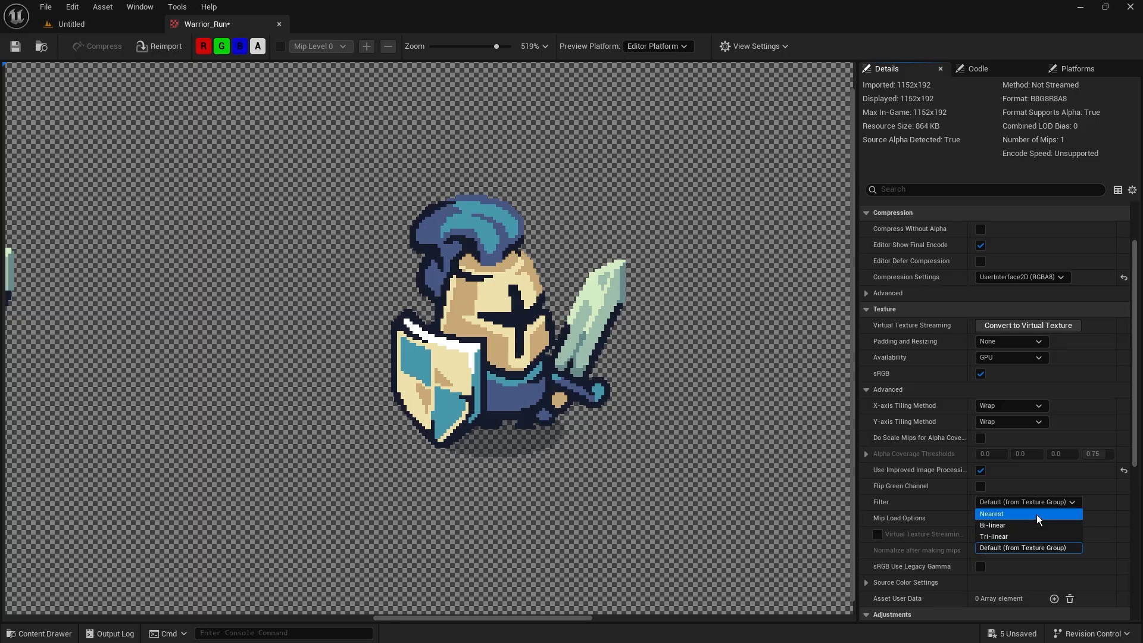
{"action": "left_click", "coordinate": [915, 507]}
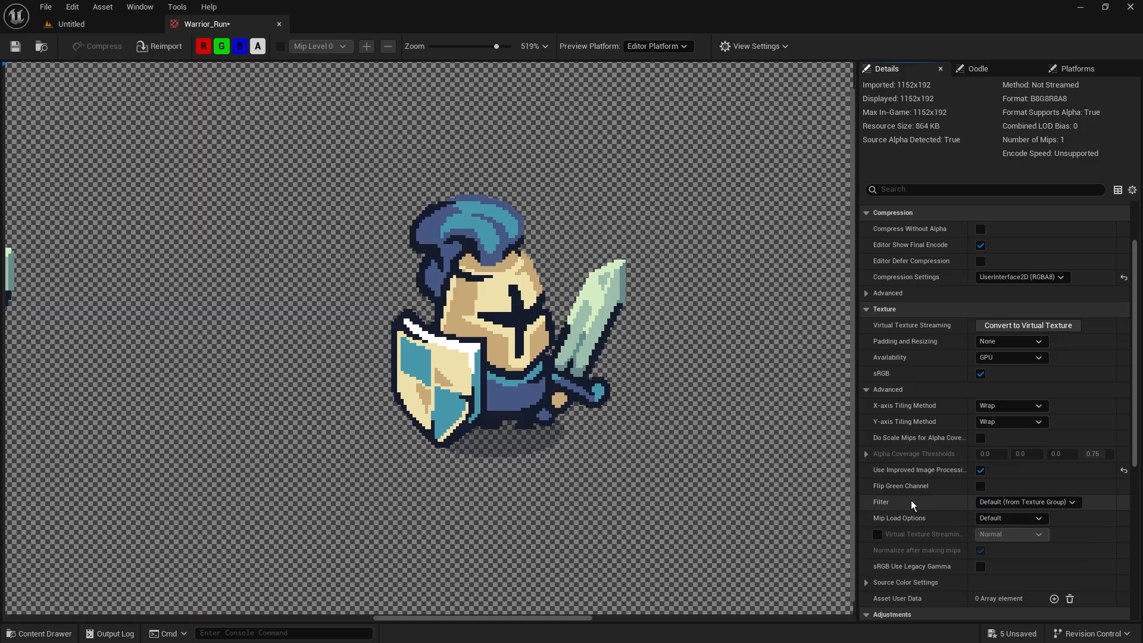
- Try the Nearest filter on Warrior_Run and return Filter to Default (from Texture Group)
{"action": "left_click", "coordinate": [1007, 503]}
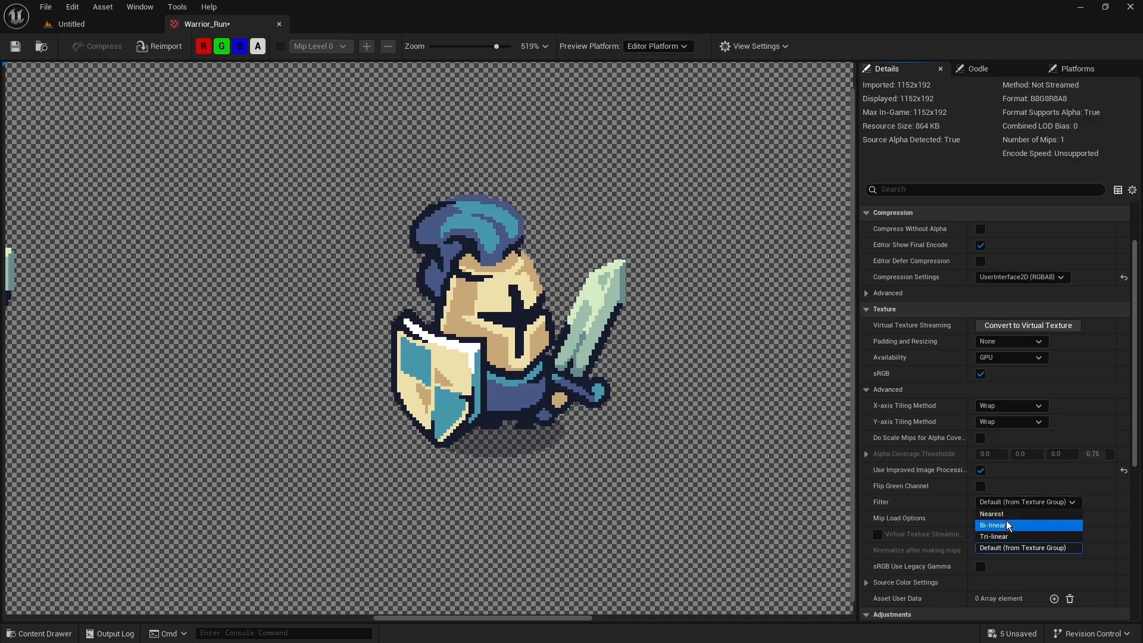
{"action": "left_click", "coordinate": [999, 514]}
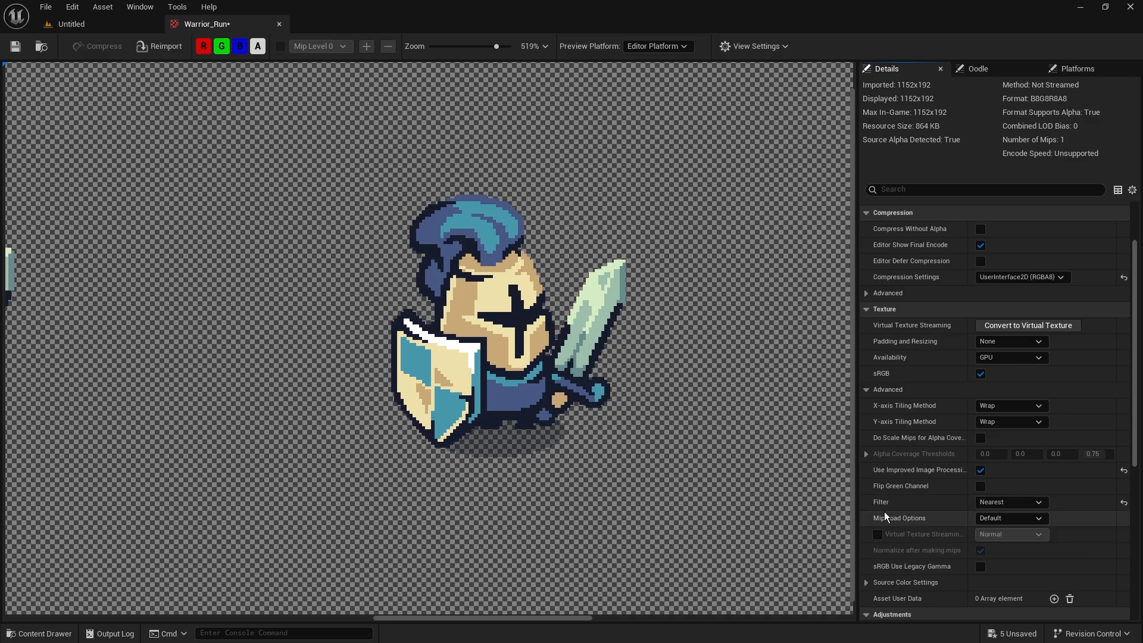
{"action": "left_click", "coordinate": [1006, 502]}
{"action": "left_click", "coordinate": [1022, 546]}
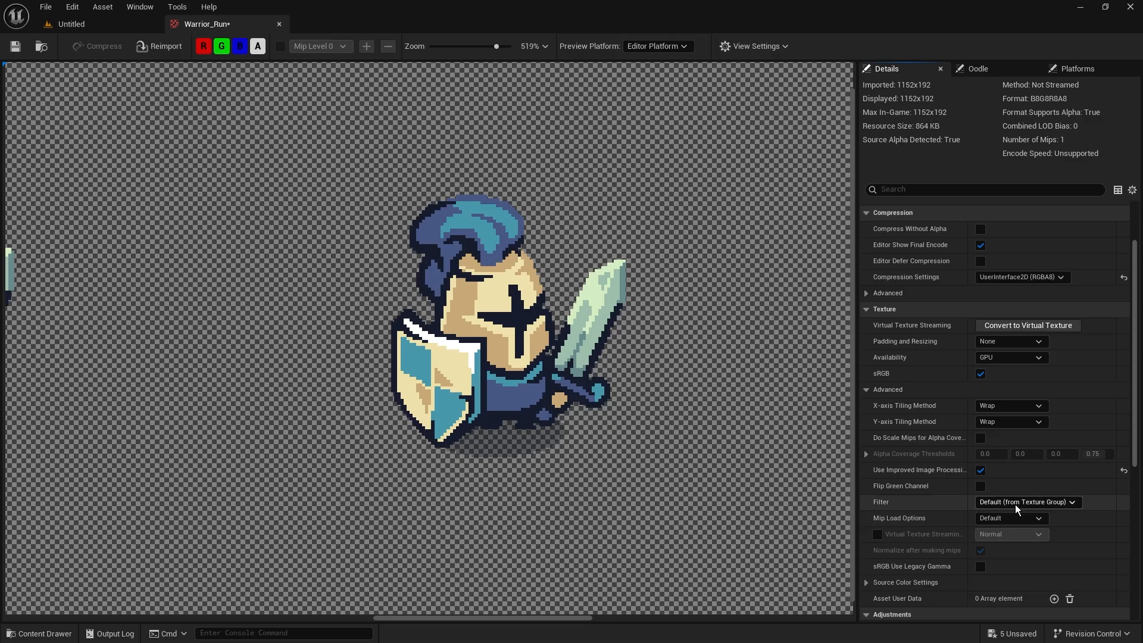
- Compare Warrior_Run's Texture Group setting with its Filter options, and view the whole sprite sheet again
{"action": "scroll", "coordinate": [934, 476], "scroll_direction": "up", "scroll_amount": 3}
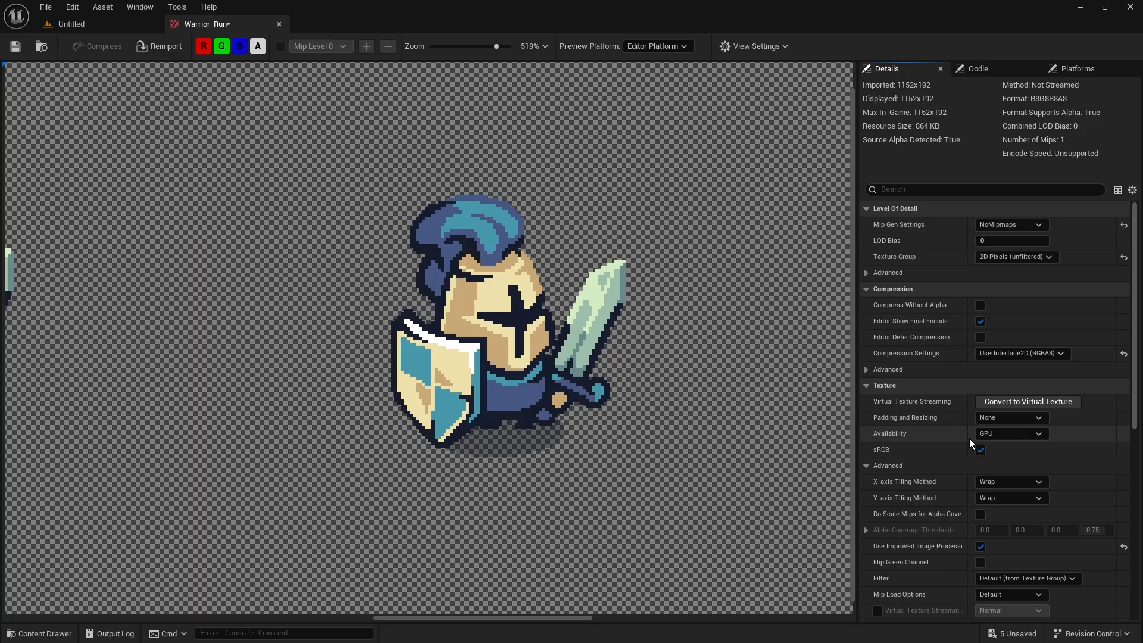
{"action": "scroll", "coordinate": [969, 438], "scroll_direction": "down", "scroll_amount": 3}
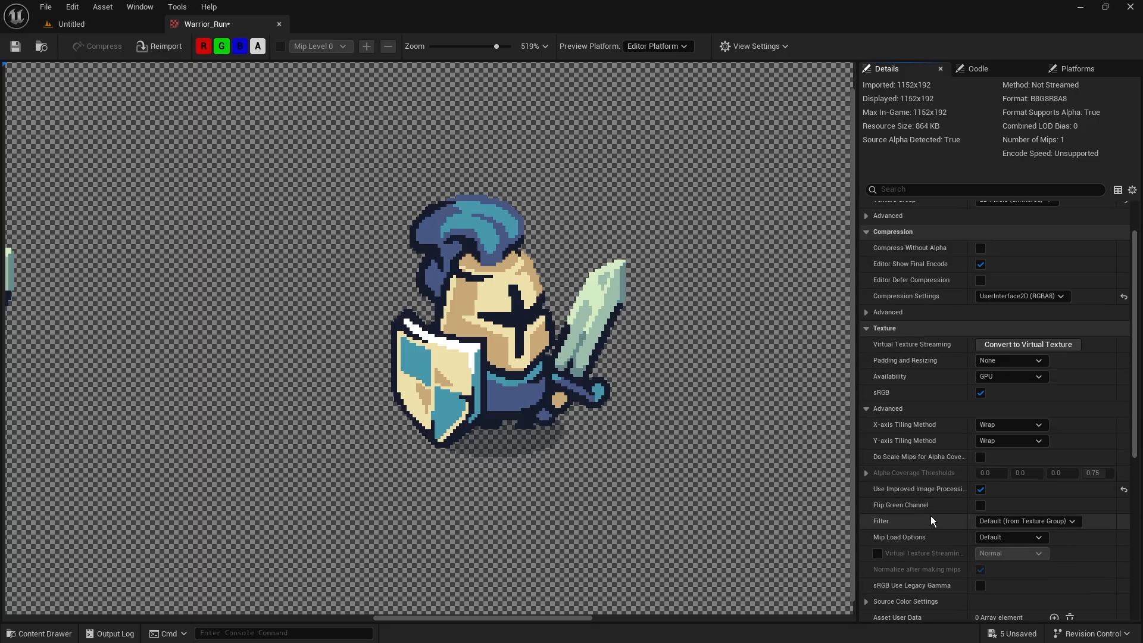
{"action": "scroll", "coordinate": [992, 334], "scroll_direction": "up", "scroll_amount": 3}
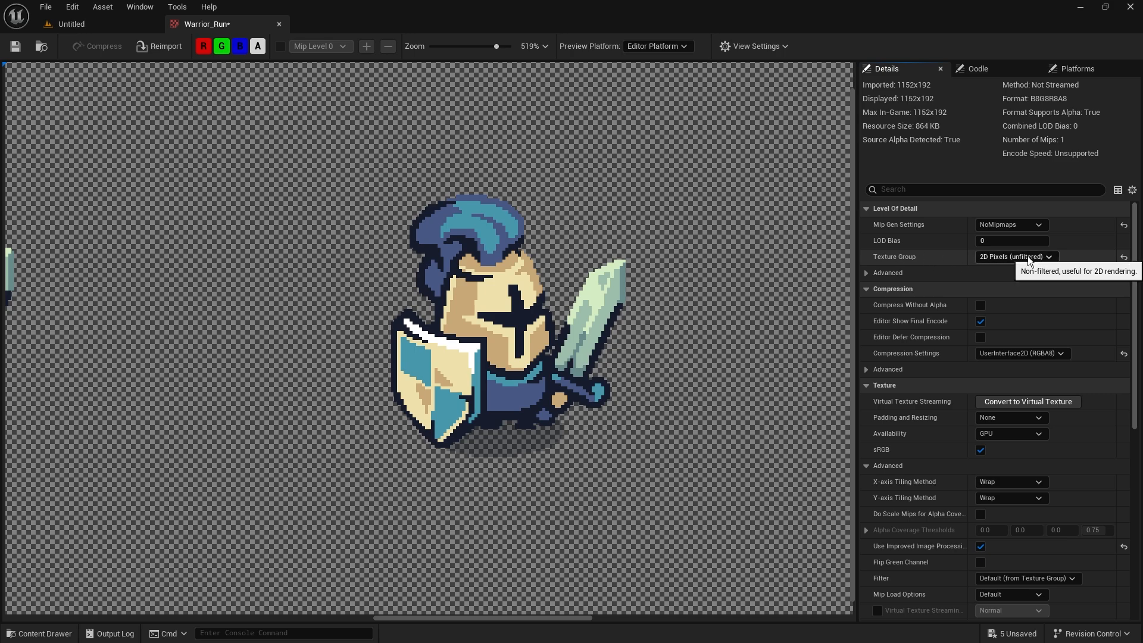
{"action": "scroll", "coordinate": [959, 417], "scroll_direction": "down", "scroll_amount": 4}
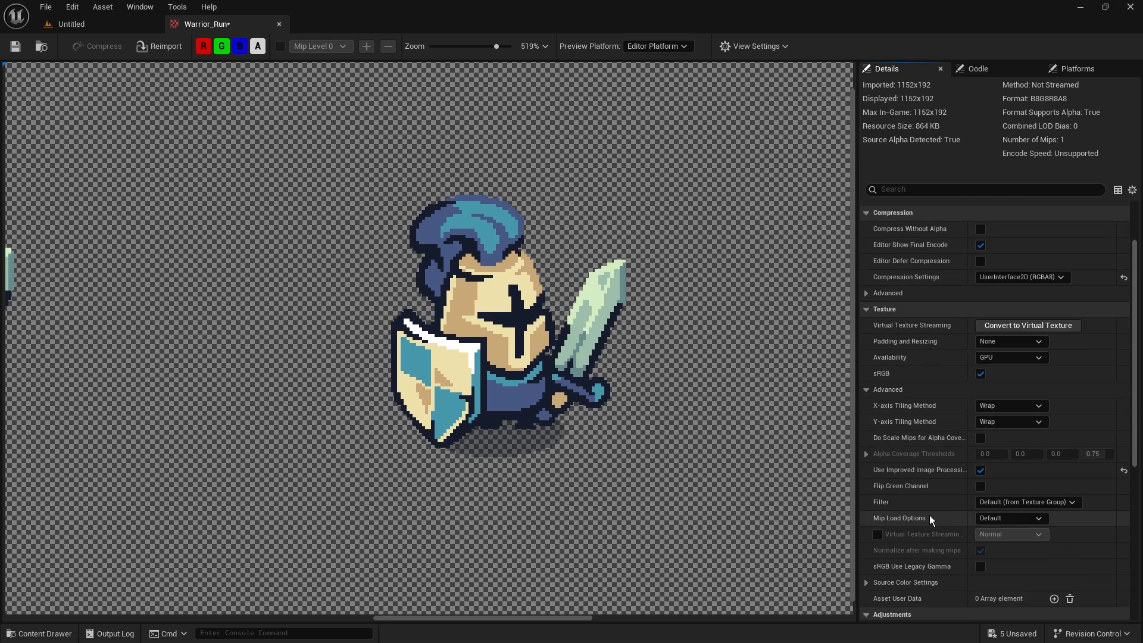
{"action": "left_click", "coordinate": [1000, 502]}
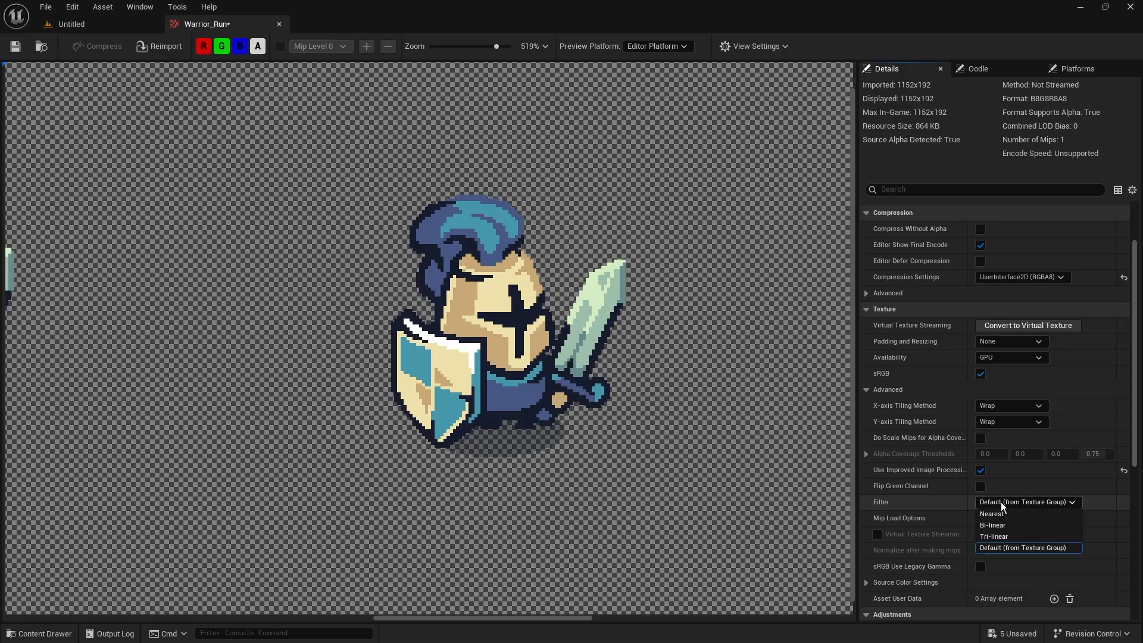
{"action": "left_click", "coordinate": [938, 513]}
{"action": "right_click_drag", "start_coordinate": [258, 244], "coordinate": [383, 253]}
{"action": "scroll", "coordinate": [383, 253], "scroll_direction": "down", "scroll_amount": 8}
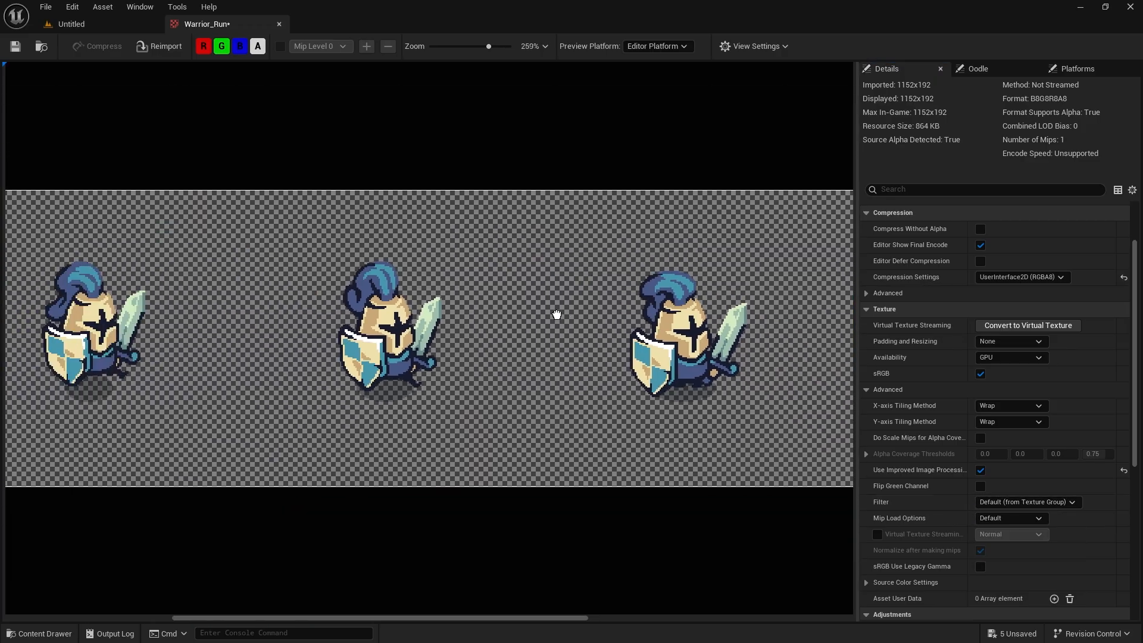
{"action": "scroll", "coordinate": [522, 372], "scroll_direction": "down", "scroll_amount": 2}
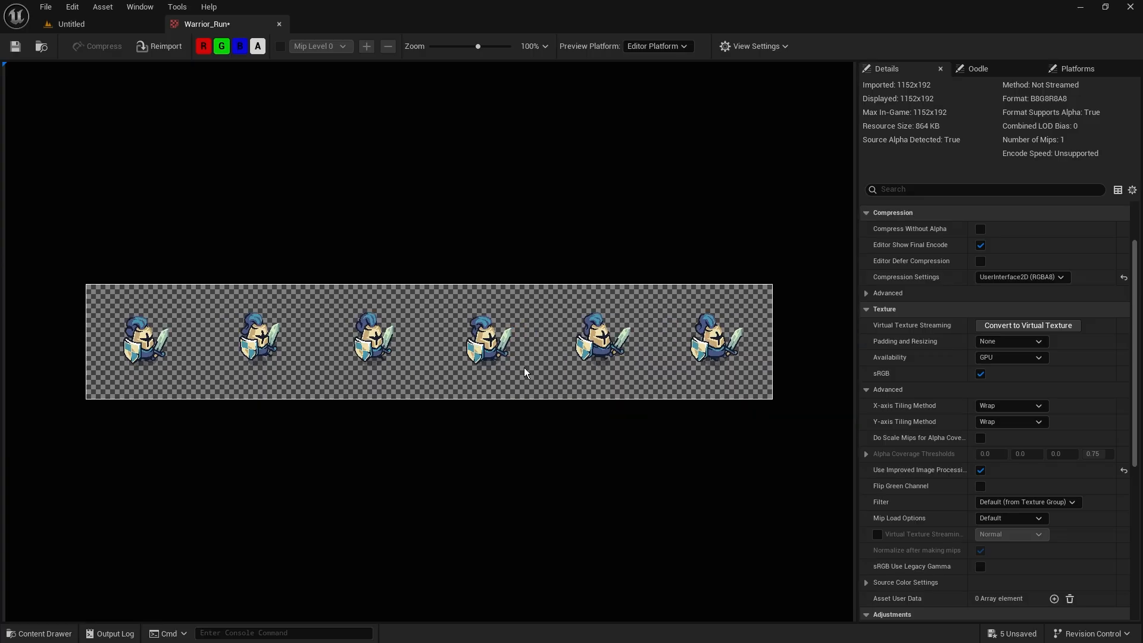
- Close the Warrior_Run texture and rename the Warrior_Attack1 texture in the Content folder as T_Warrior_A
{"action": "left_click", "coordinate": [279, 23]}
{"action": "left_click", "coordinate": [42, 634]}
{"action": "left_click", "coordinate": [420, 433]}
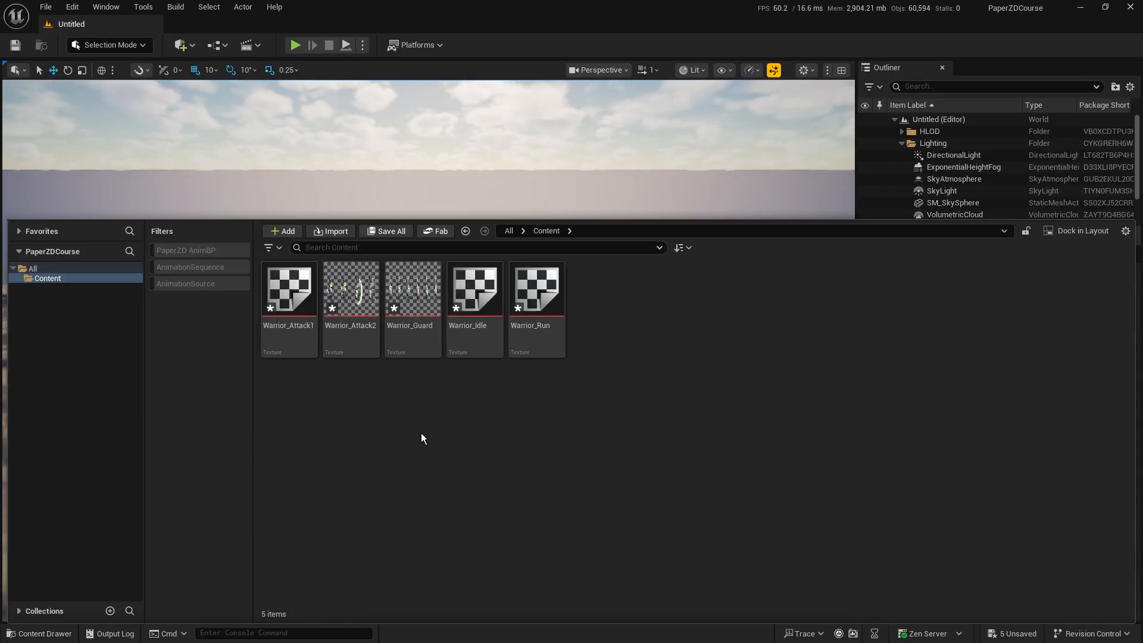
{"action": "left_click", "coordinate": [292, 296]}
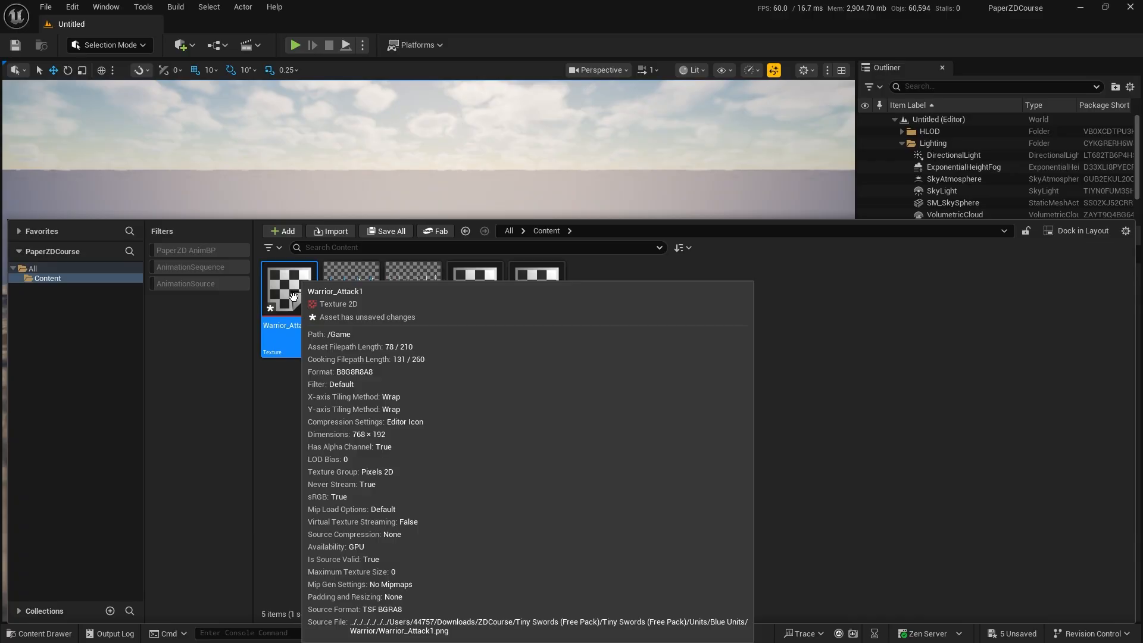
{"action": "key", "text": "F2"}
{"action": "type", "text": "T"}
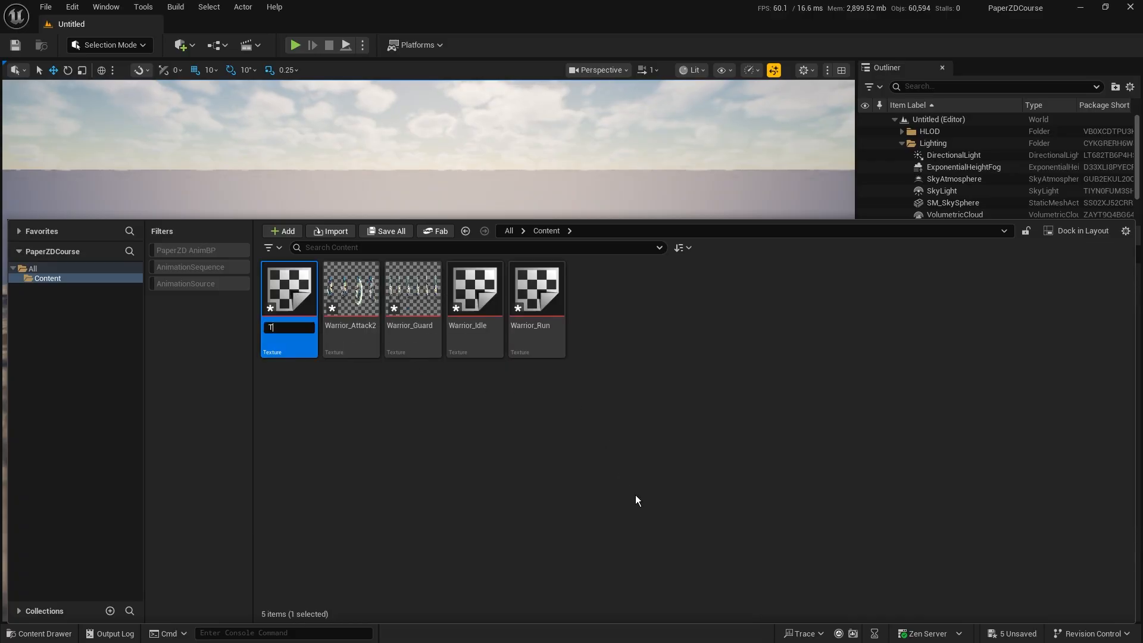
{"action": "type", "text": "_Warrior_A"}
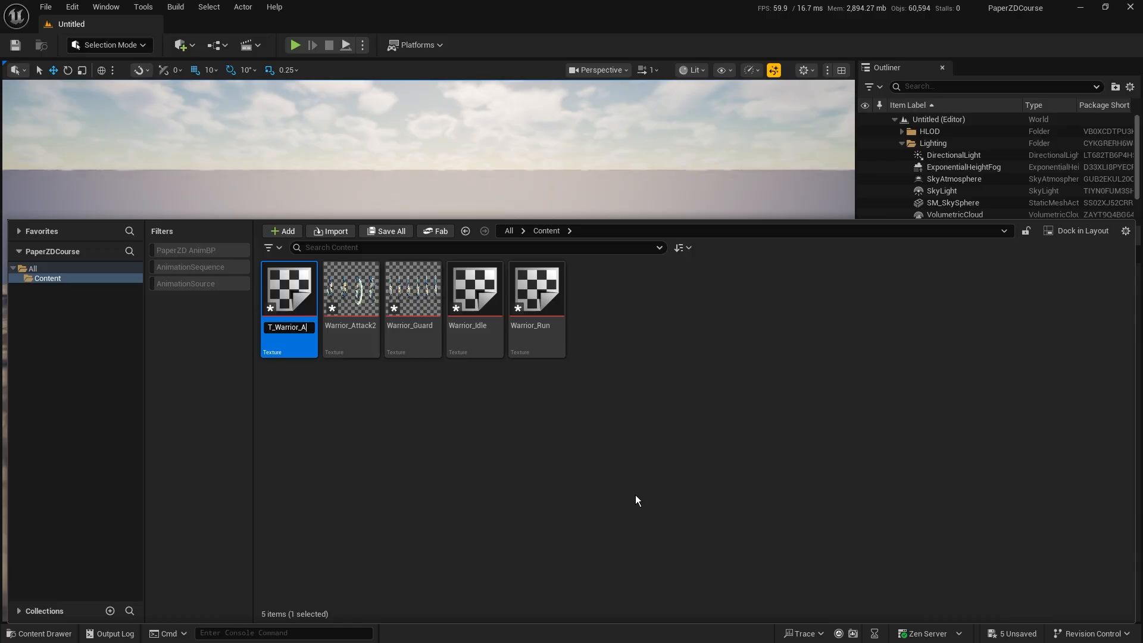
{"action": "key", "text": "Return"}
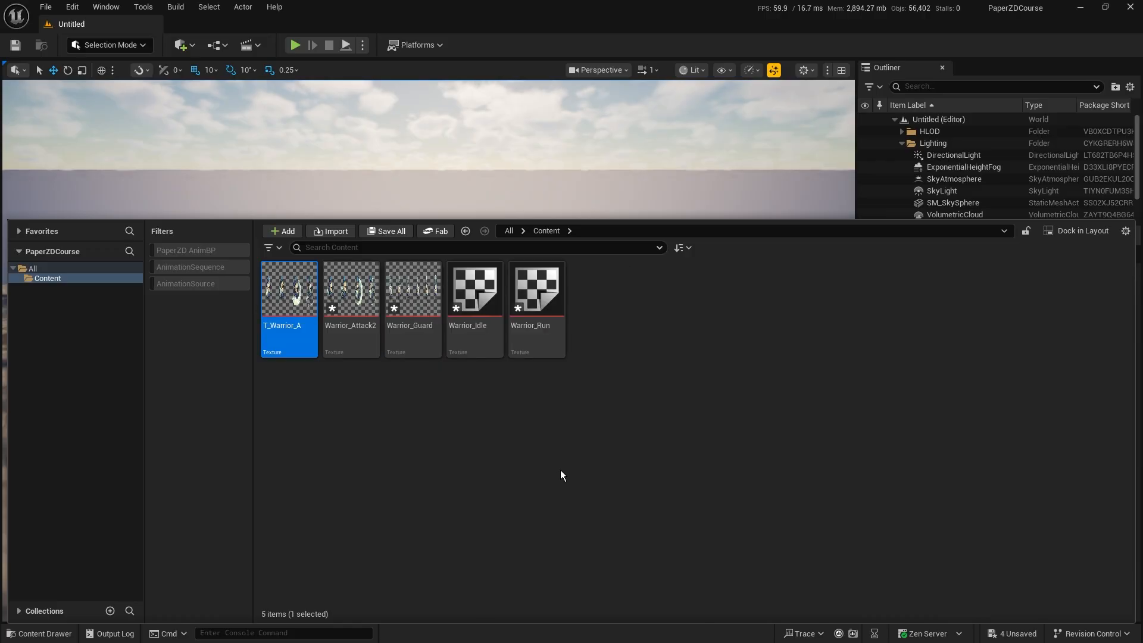
- Check the T_Warrior_A sprite sheet in the texture editor and rename that texture as T_Warrior_Atk1
{"action": "double_click", "coordinate": [289, 297]}
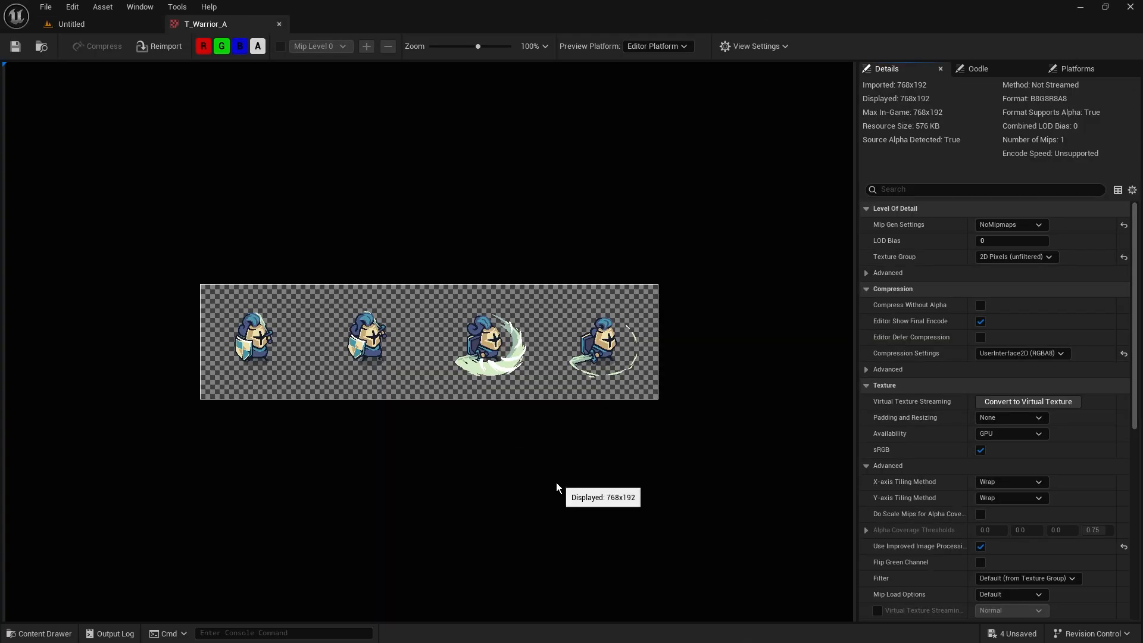
{"action": "left_click", "coordinate": [66, 24]}
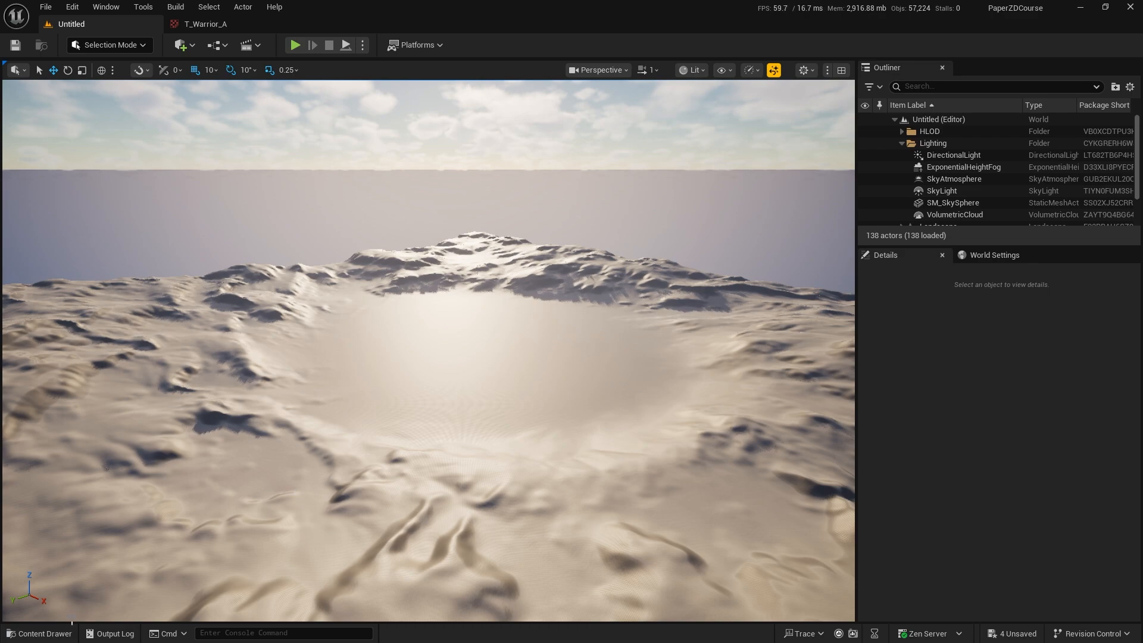
{"action": "left_click", "coordinate": [39, 634]}
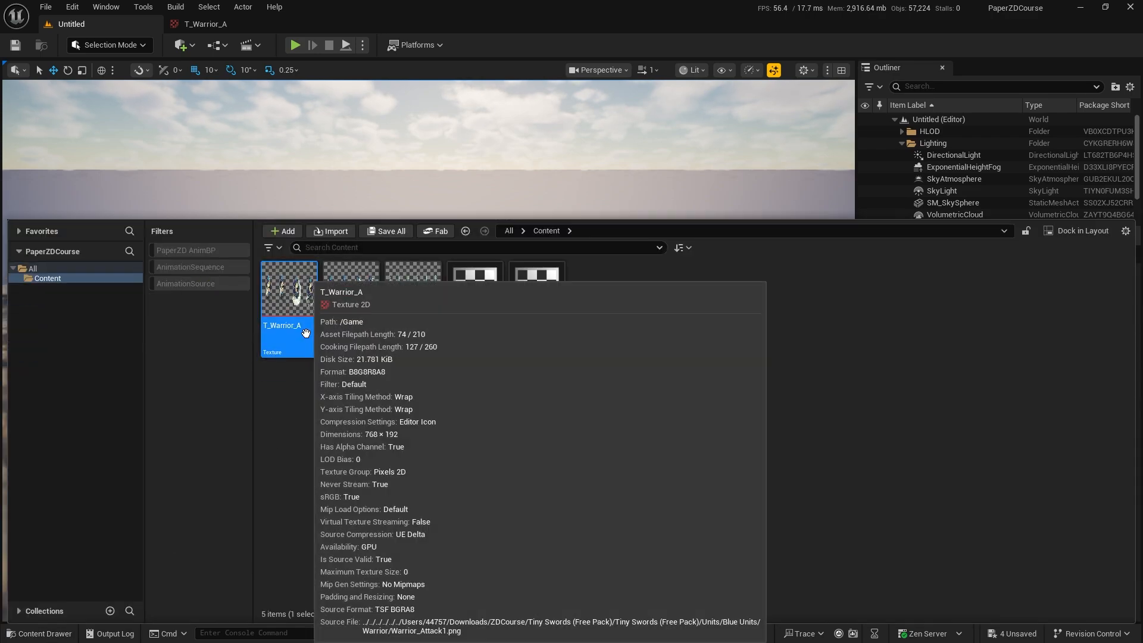
{"action": "key", "text": "F2"}
{"action": "key", "text": "Right"}
{"action": "type", "text": "tk"}
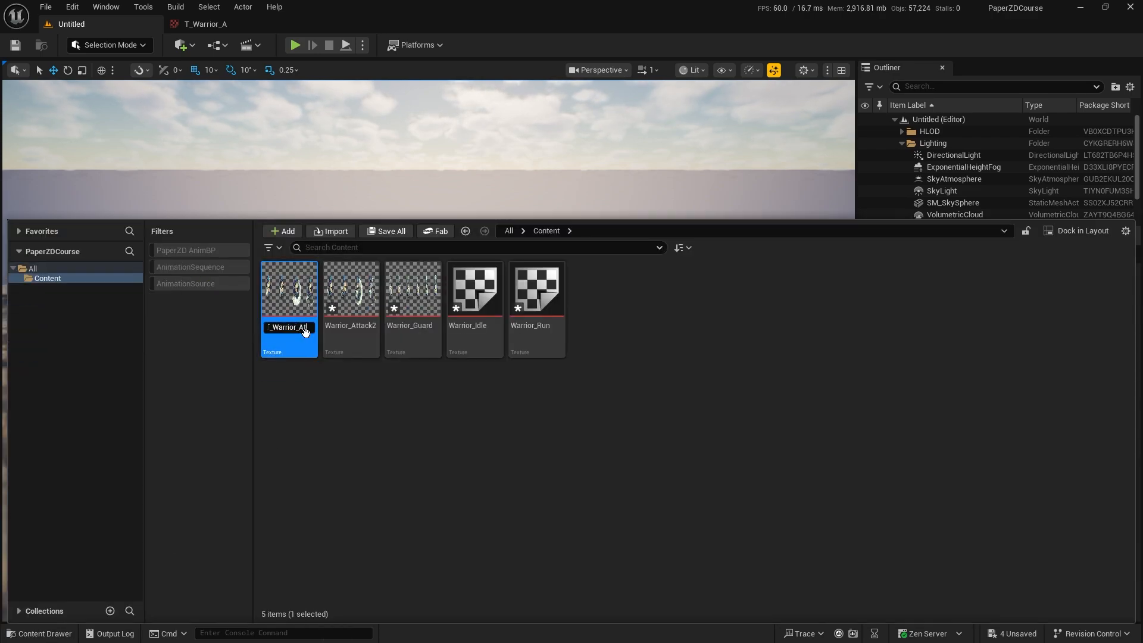
{"action": "type", "text": "1"}
{"action": "key", "text": "Return"}
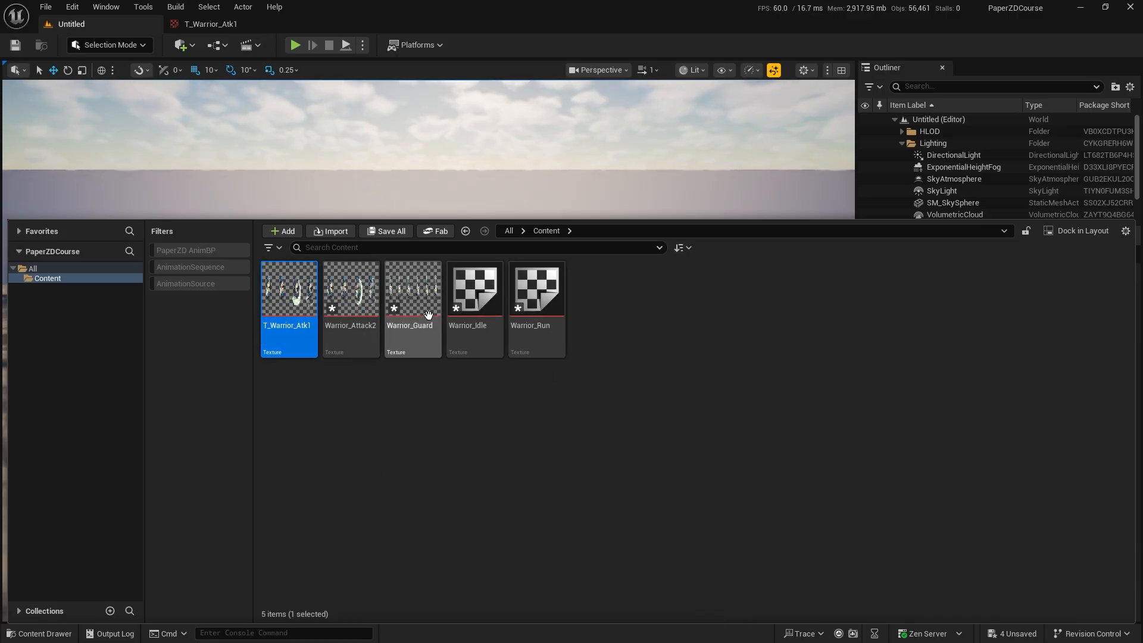
{"action": "mouse_move", "coordinate": [332, 294]}
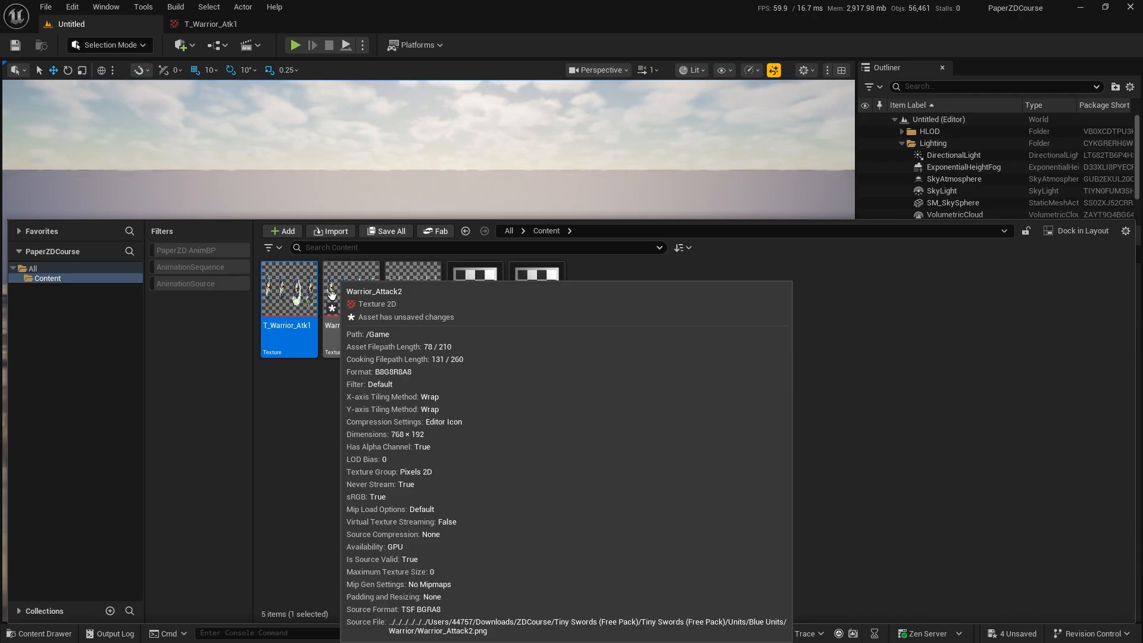
{"action": "left_click", "coordinate": [412, 399]}
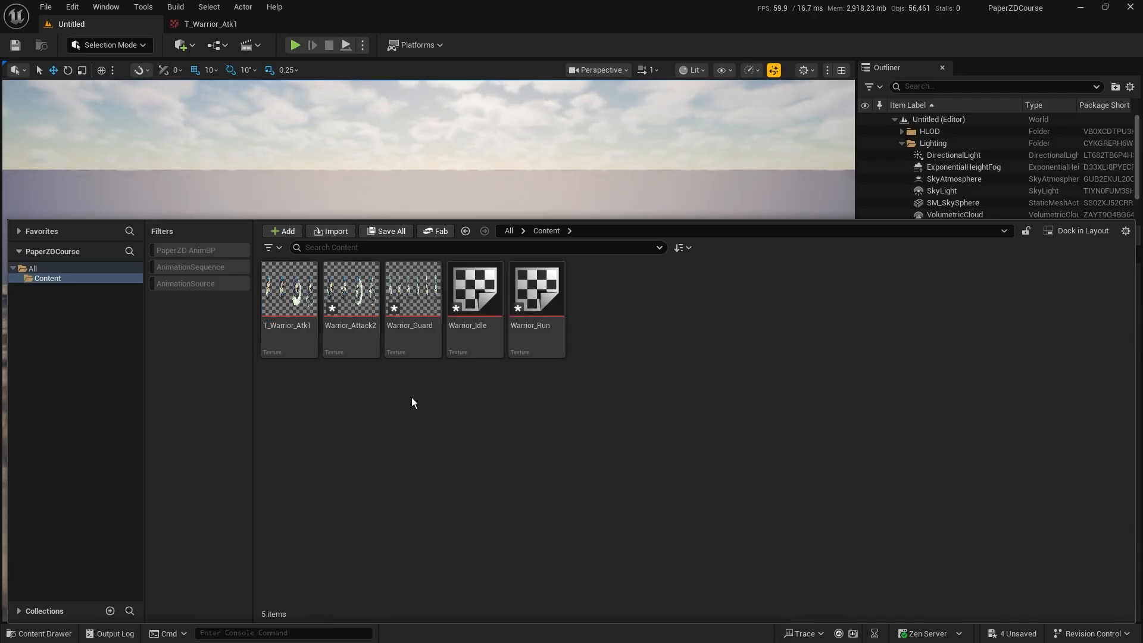